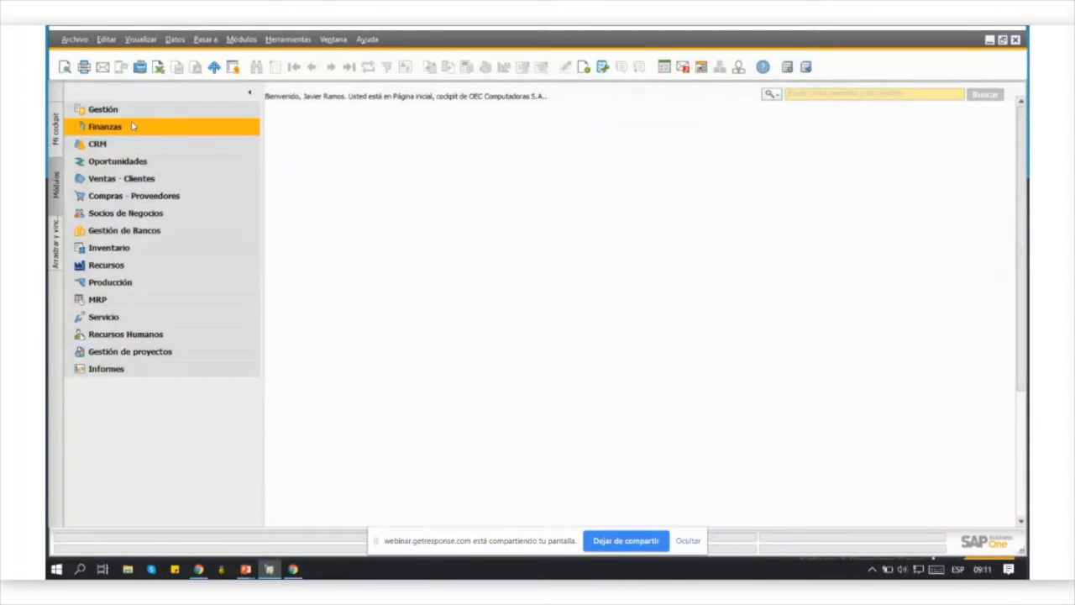
Open the Períodos contables list belonging to the system initialization settings of the Gestión module
left_click(132, 126)
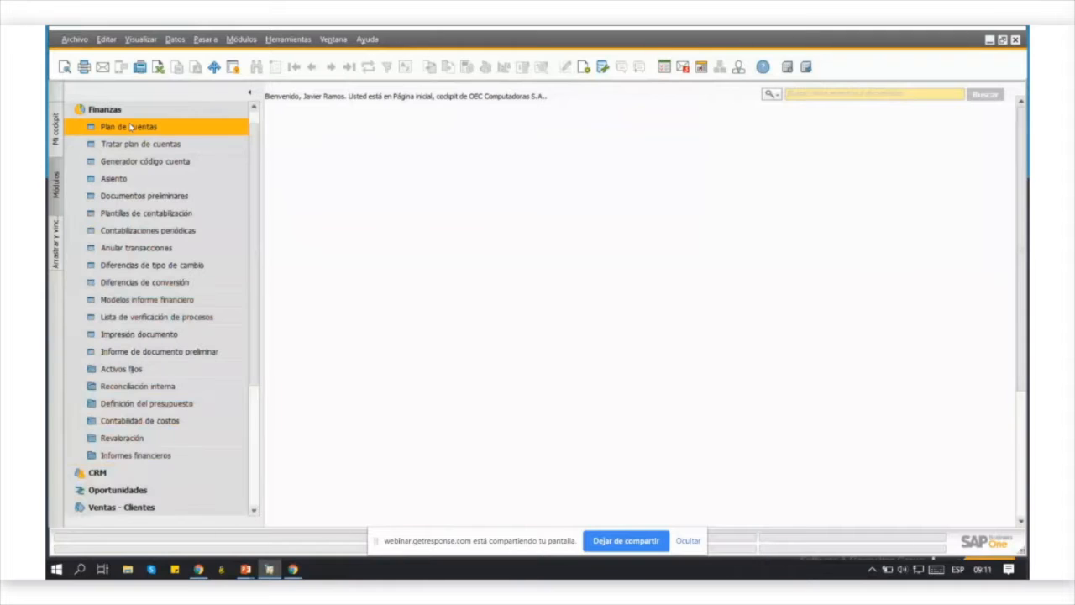
left_click(132, 111)
left_click(132, 115)
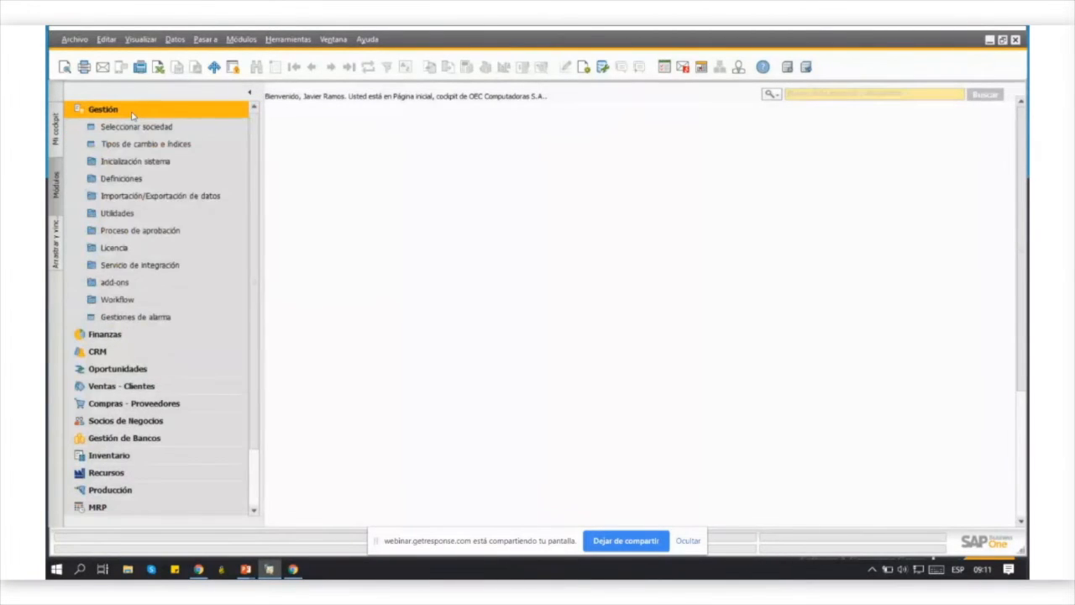
left_click(128, 163)
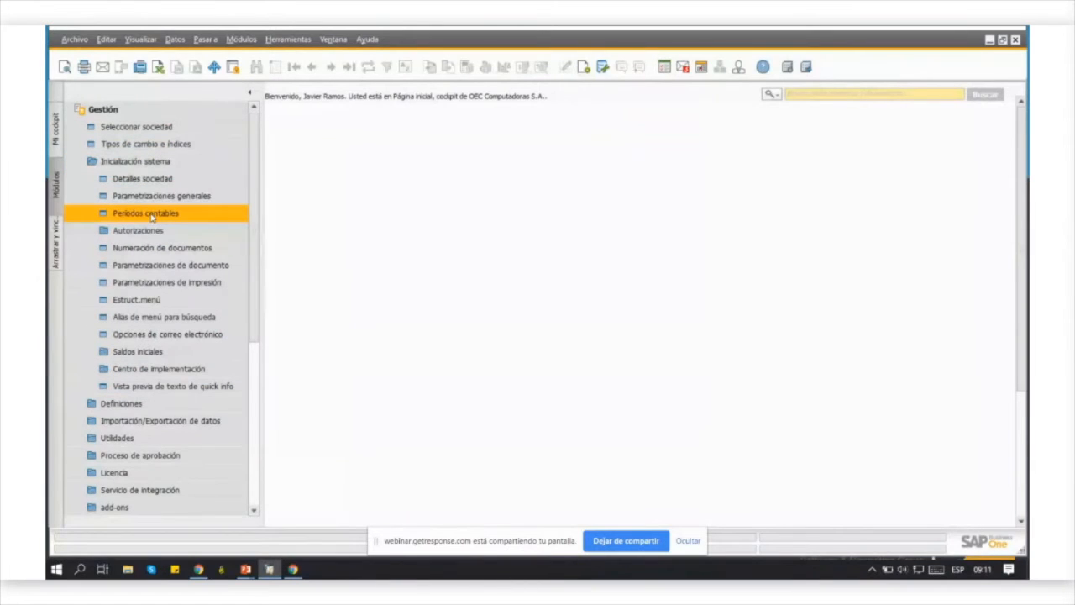
left_click(152, 215)
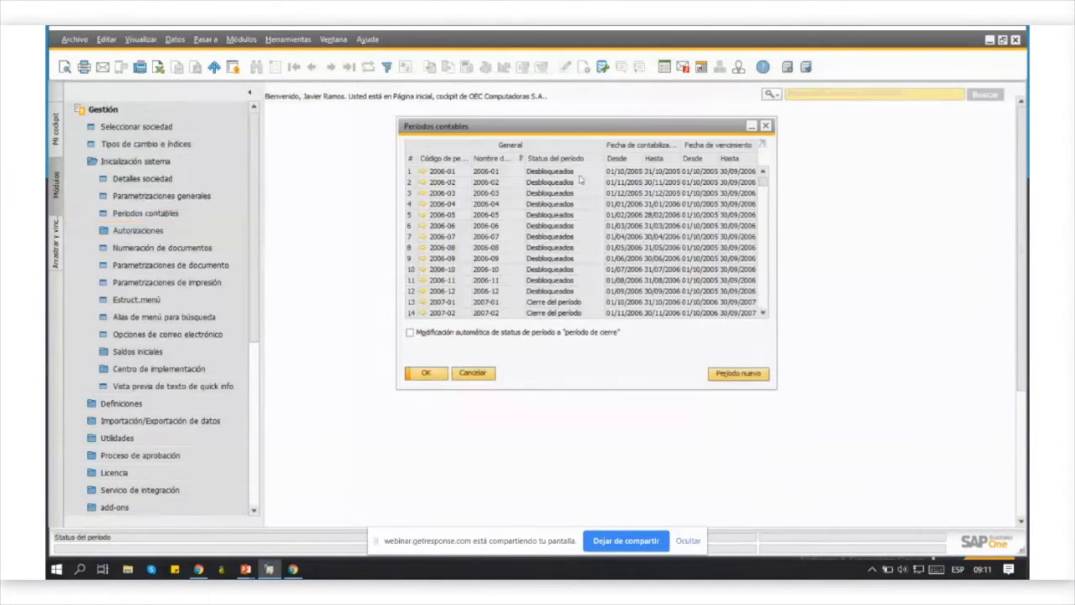
Find accounting period 2019-01, set its period status to Bloqueado and save the change
left_click_drag(763, 183, 756, 298)
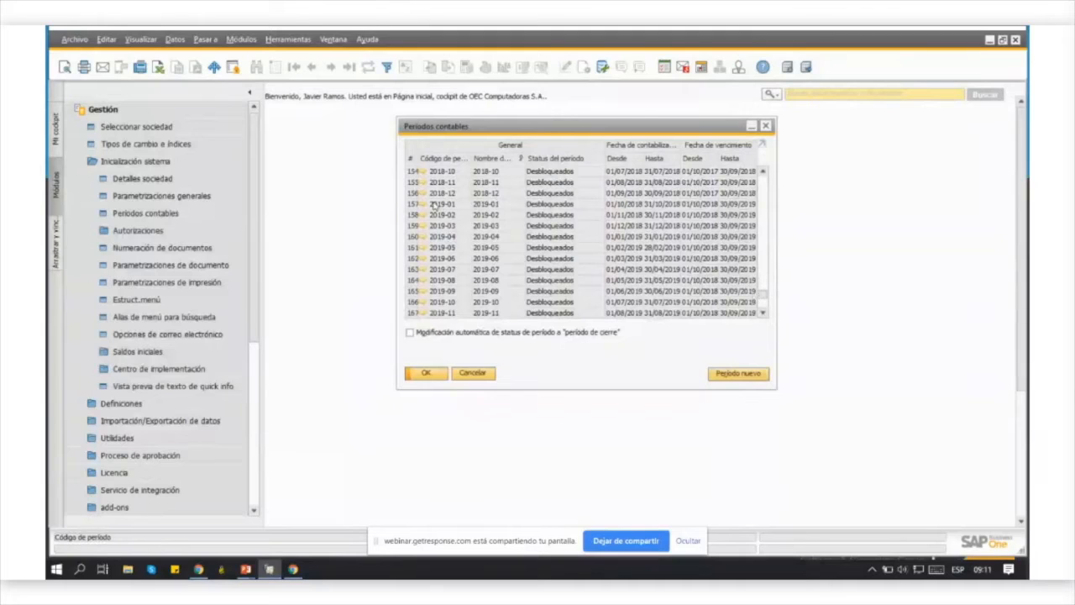
left_click(763, 312)
left_click(762, 312)
scroll(762, 312, "down", 3)
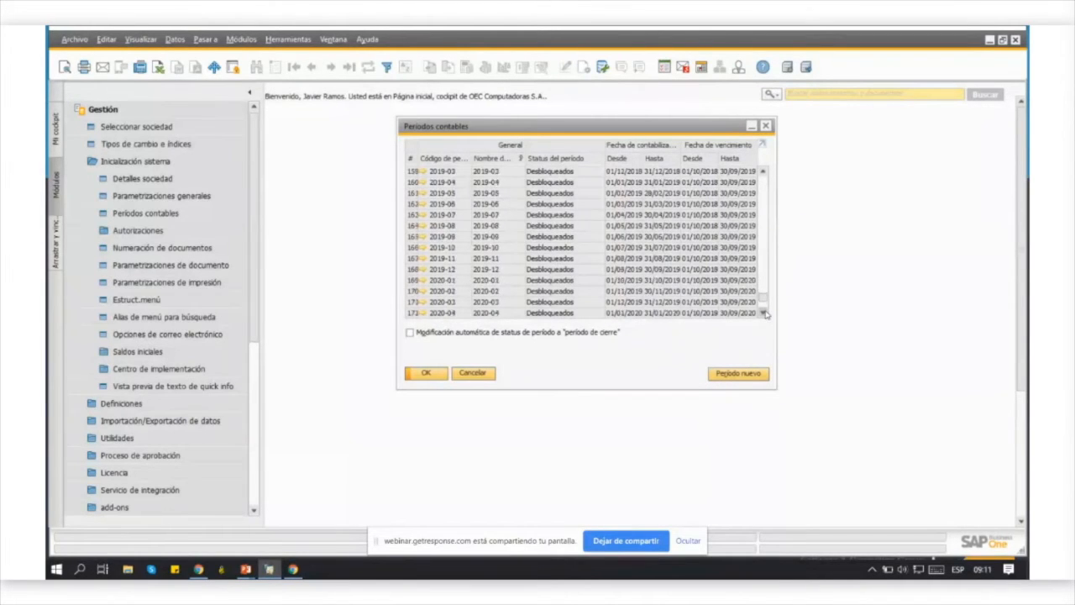
left_click(762, 173)
left_click(762, 173)
left_click(762, 173)
left_click(762, 173)
left_click(762, 173)
left_click(762, 173)
left_click(761, 173)
left_click(761, 173)
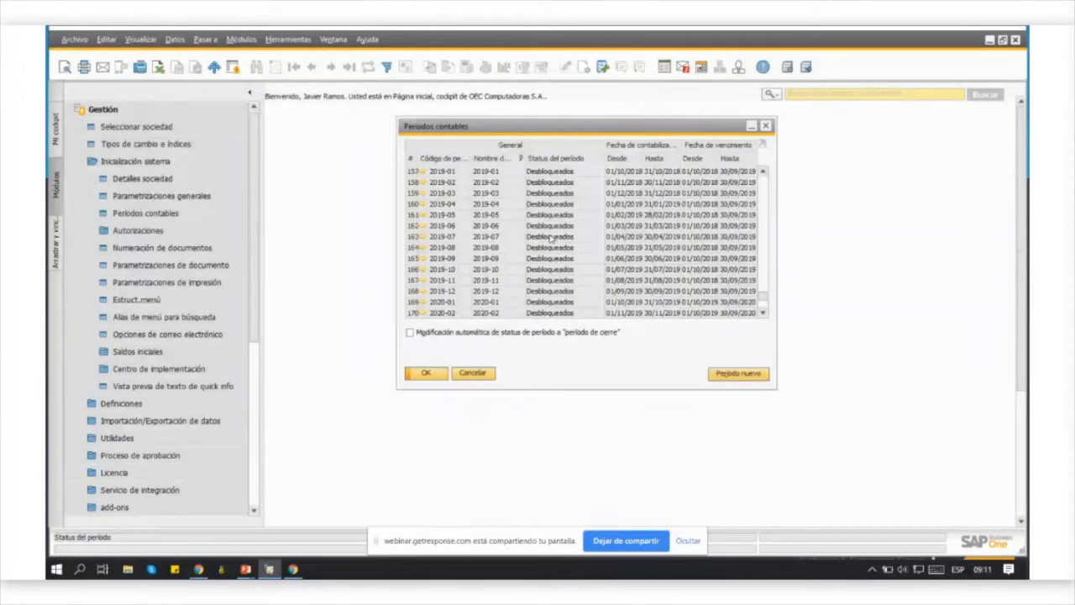
left_click(421, 172)
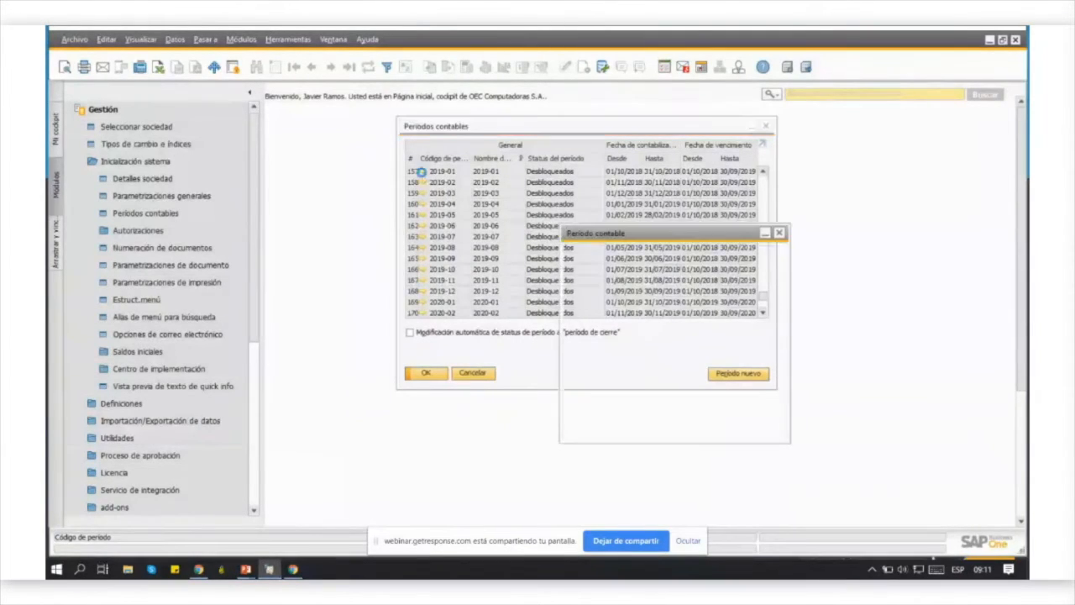
left_click(734, 320)
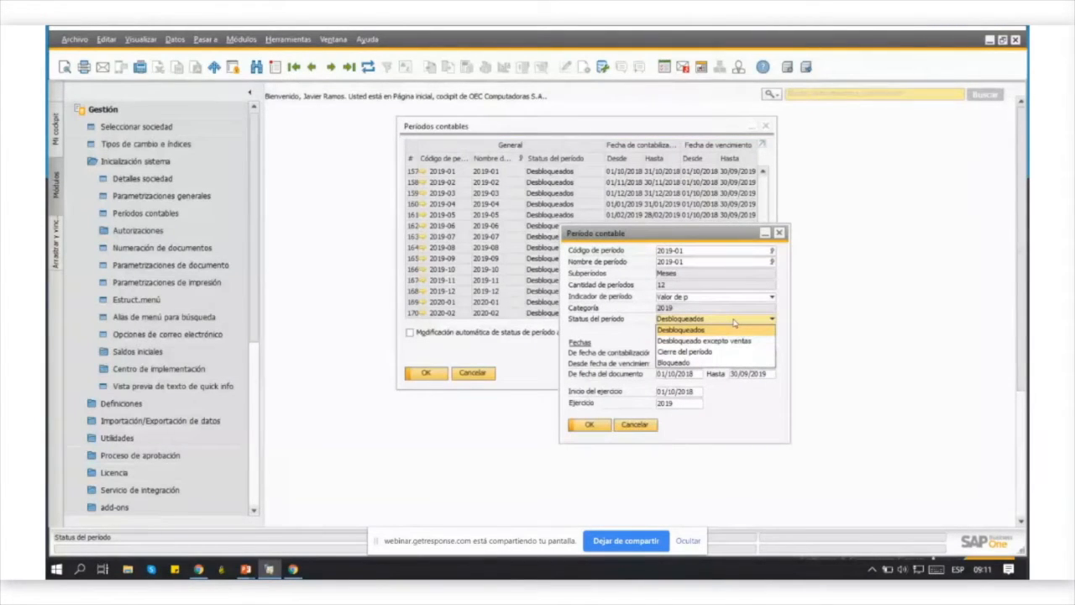
left_click(696, 362)
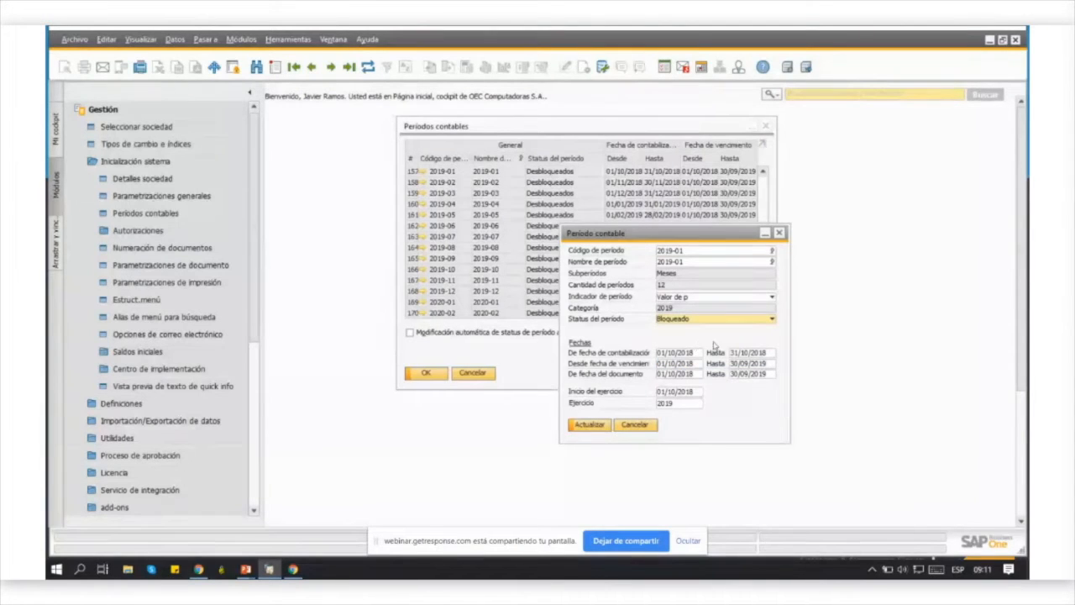
left_click(592, 425)
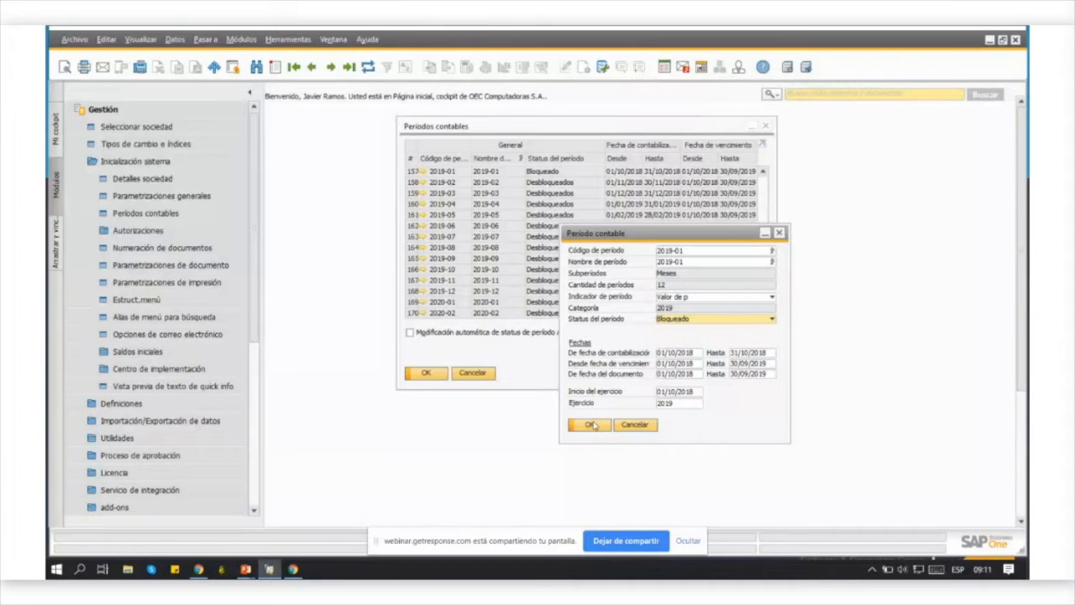
Go to the next period record, 2019-02, set its status to Bloqueado and update it
key("ctrl+Right")
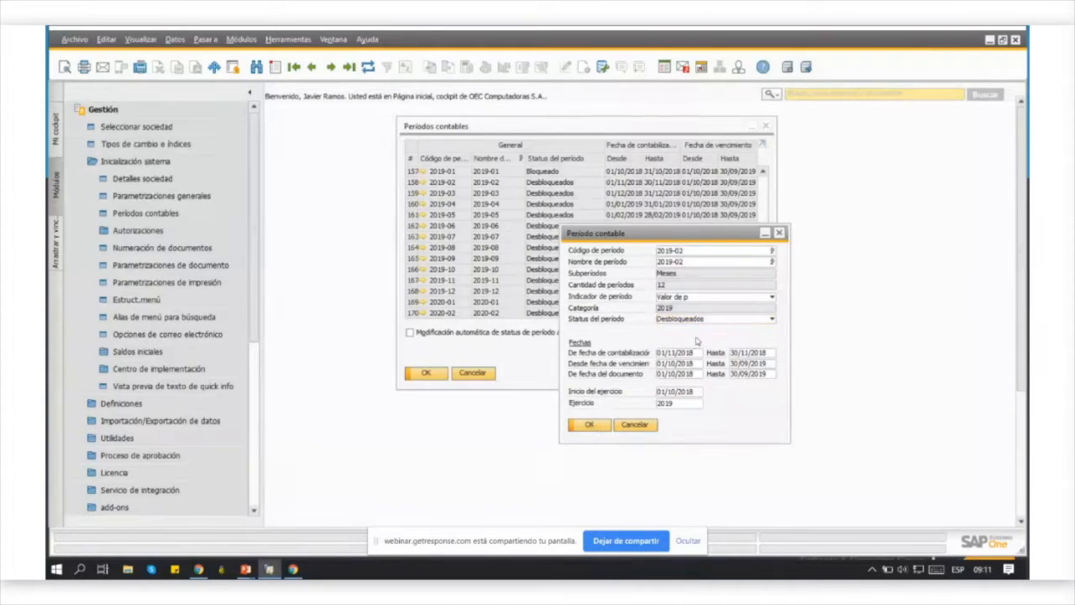
left_click(696, 319)
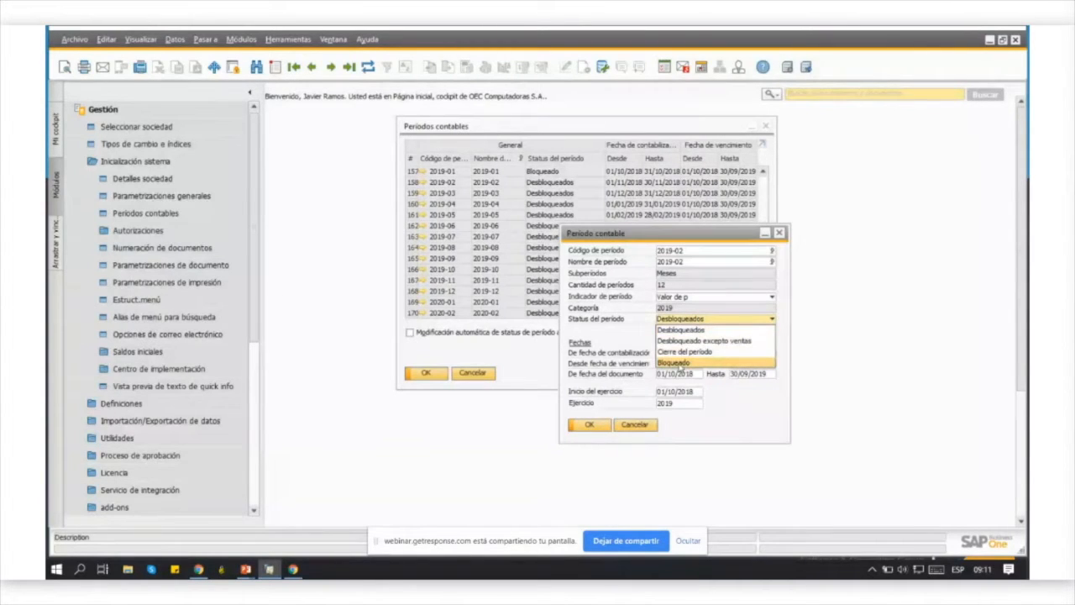
left_click(681, 363)
left_click(591, 425)
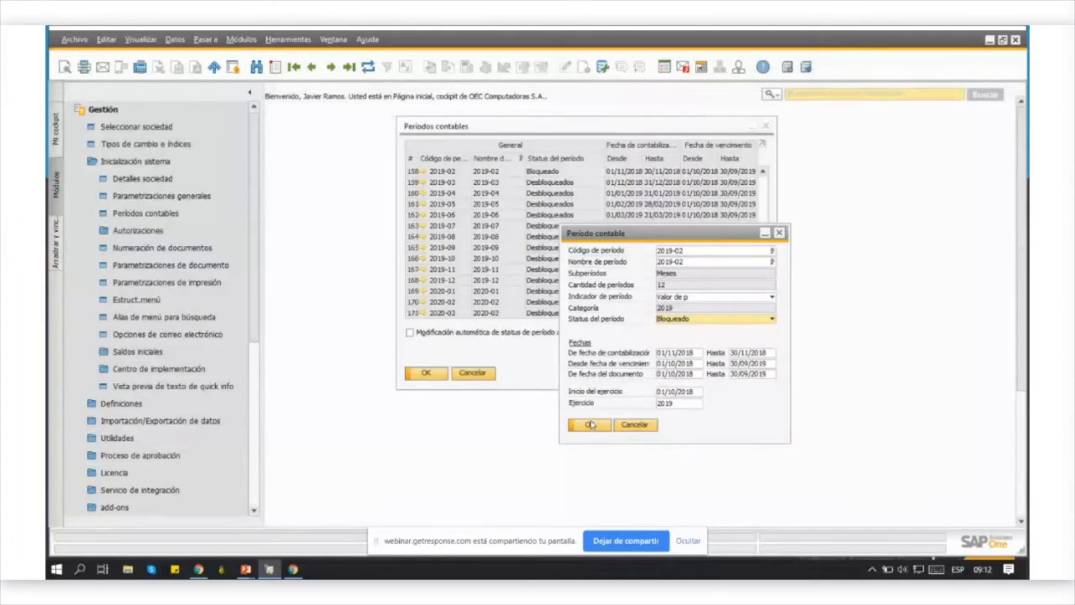
Block period 2019-03 by setting its status to Bloqueado, update it and close the period record
key("ctrl+Right")
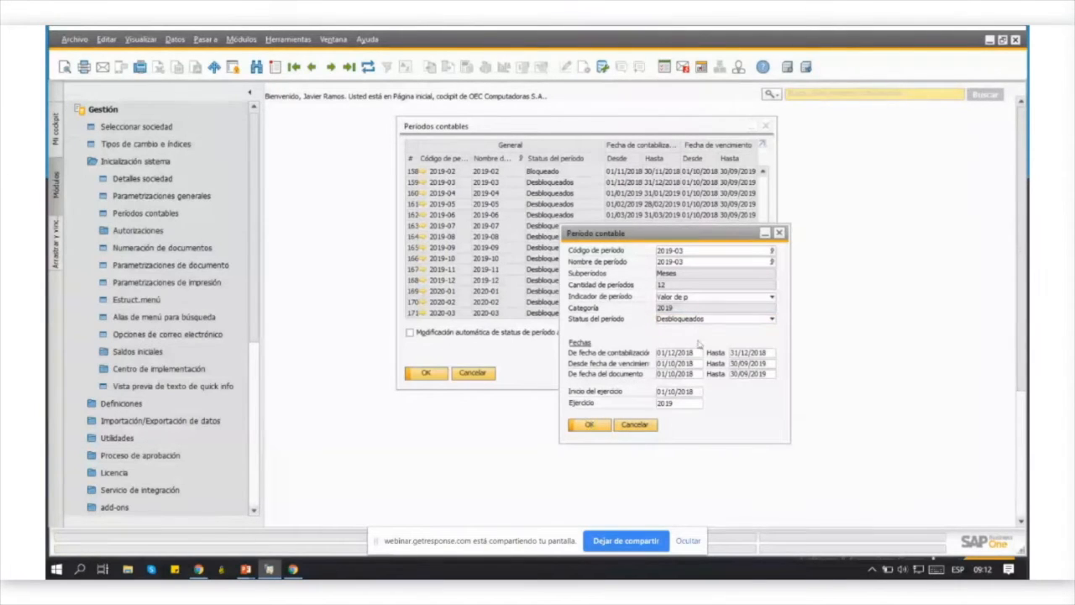
left_click(709, 322)
left_click(693, 363)
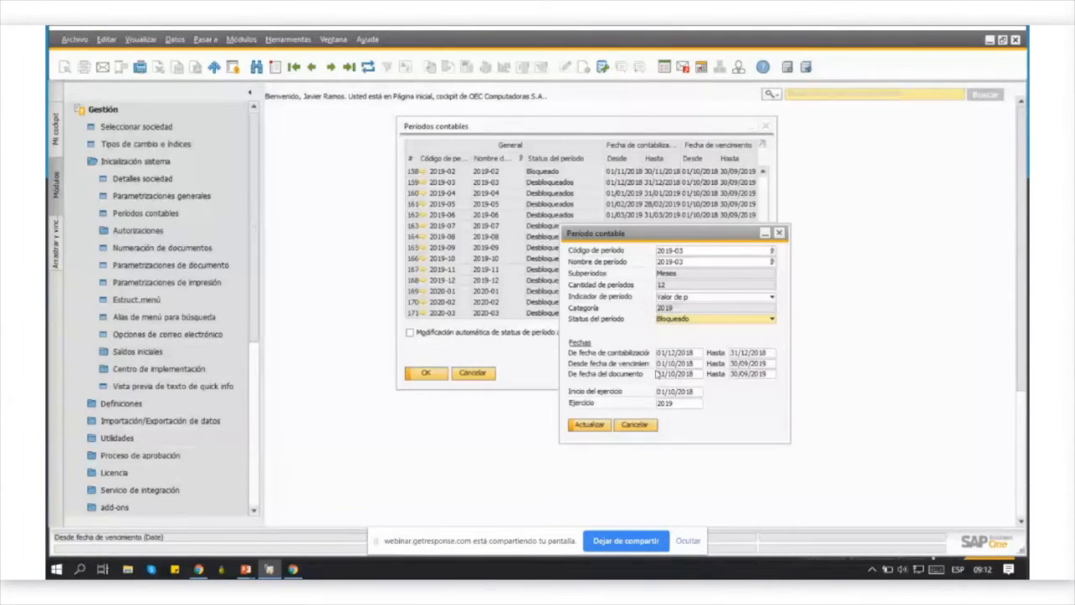
left_click(587, 428)
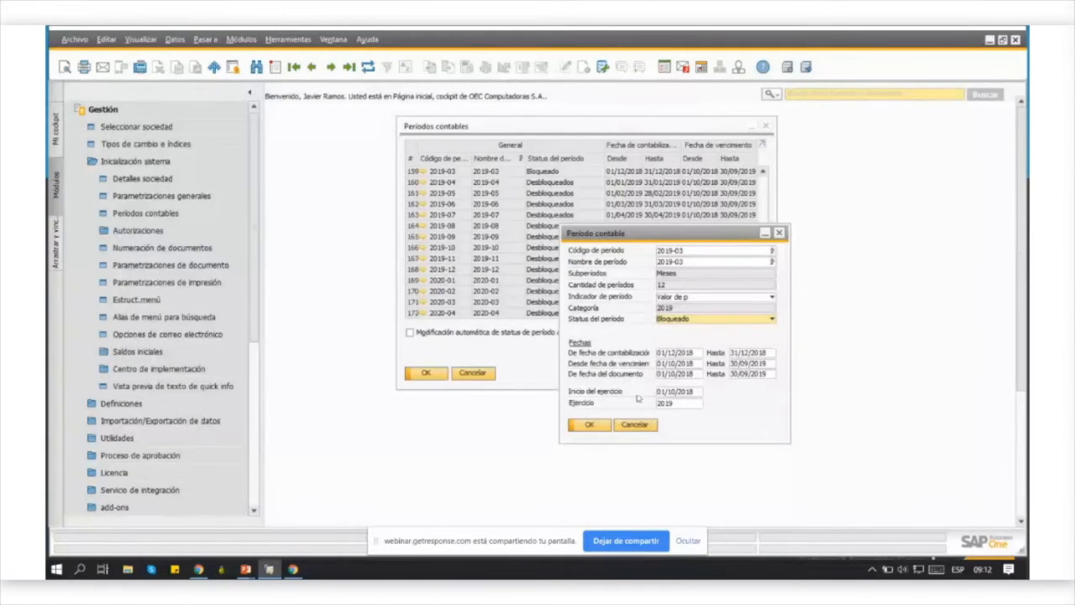
left_click(595, 429)
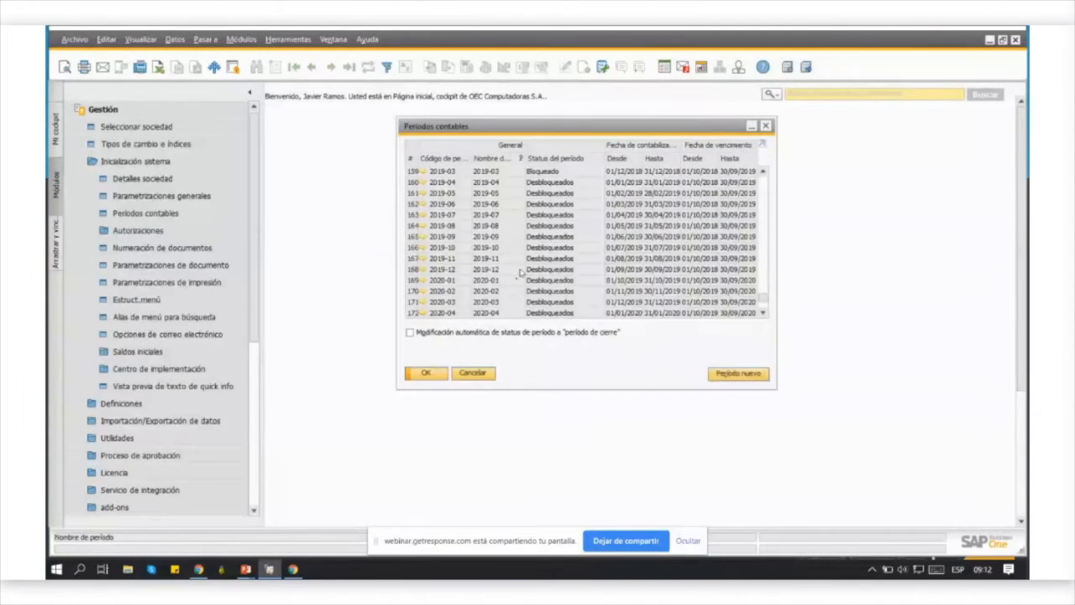
Check the status of periods 2019-01 to 2019-03 in the list and close the accounting periods window
left_click(765, 171)
left_click(765, 171)
left_click(765, 171)
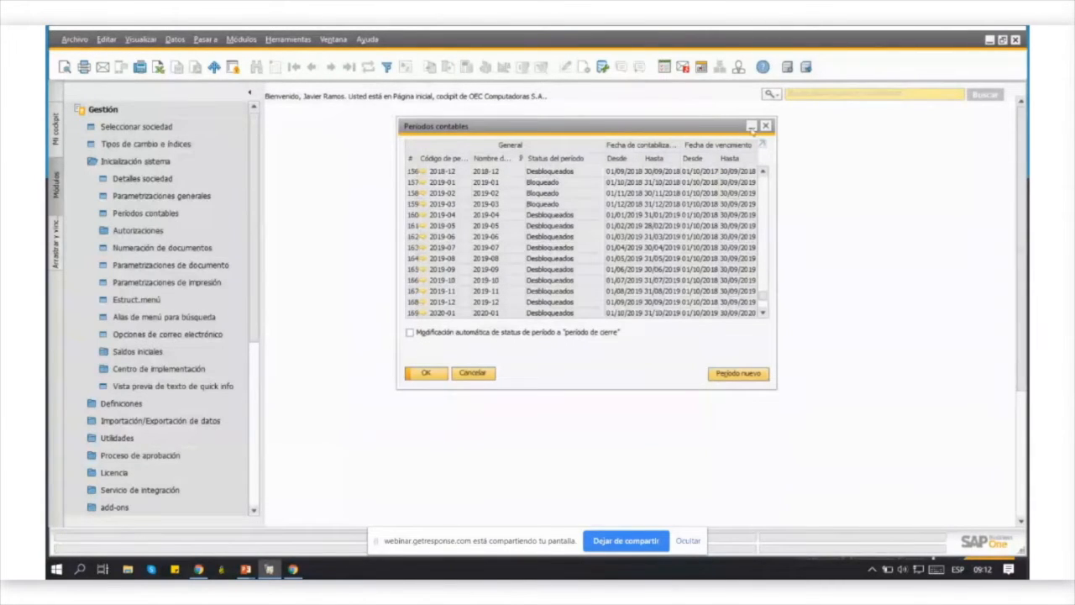
left_click(764, 127)
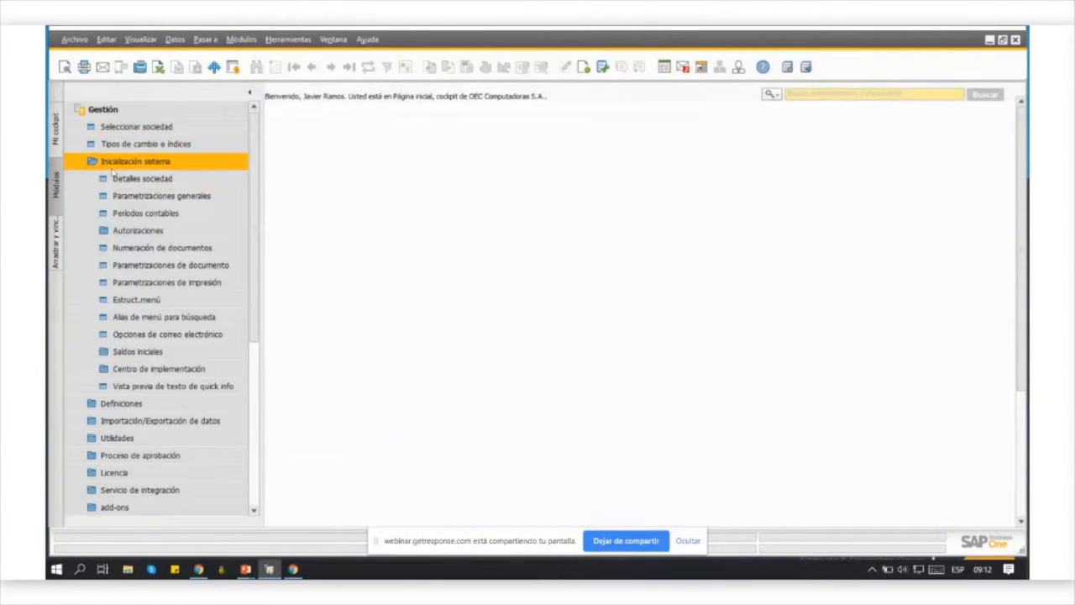
Open the Cierre del período utility of the Gestión module to see its selection criteria
left_click(112, 161)
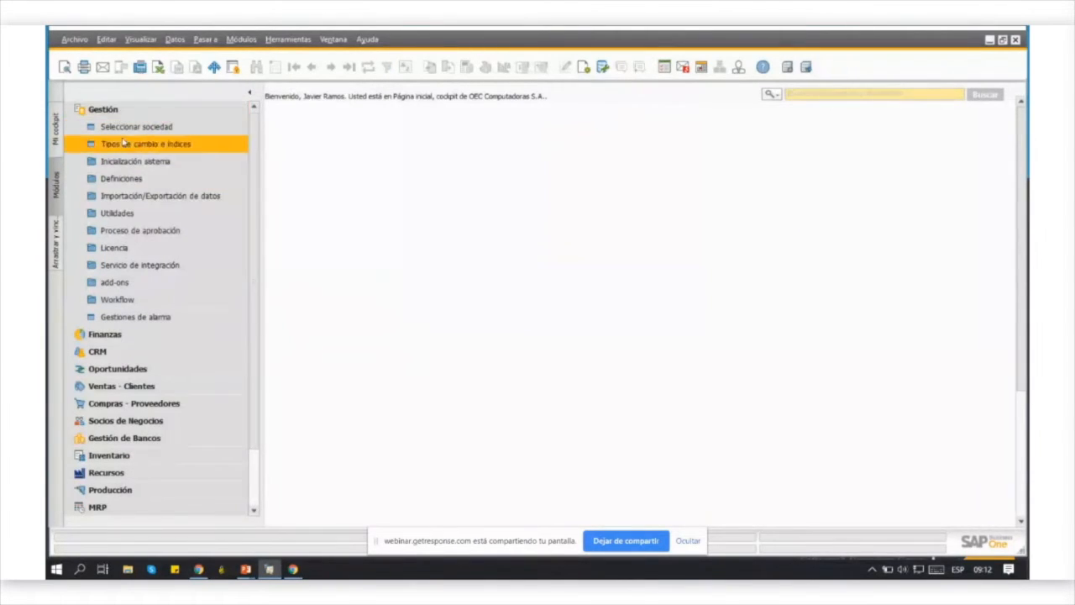
left_click(117, 213)
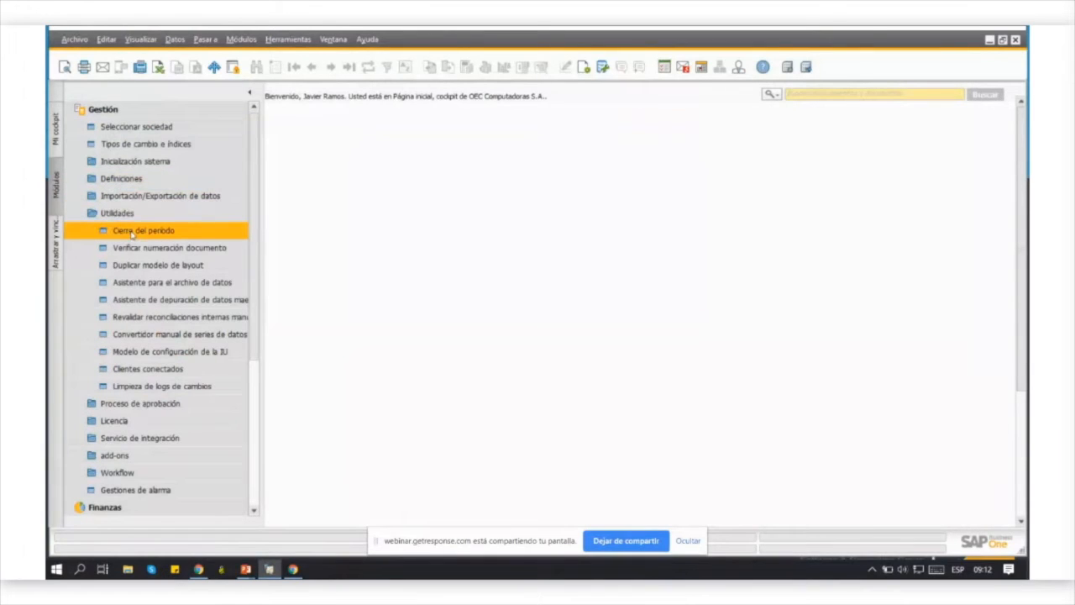
left_click(131, 232)
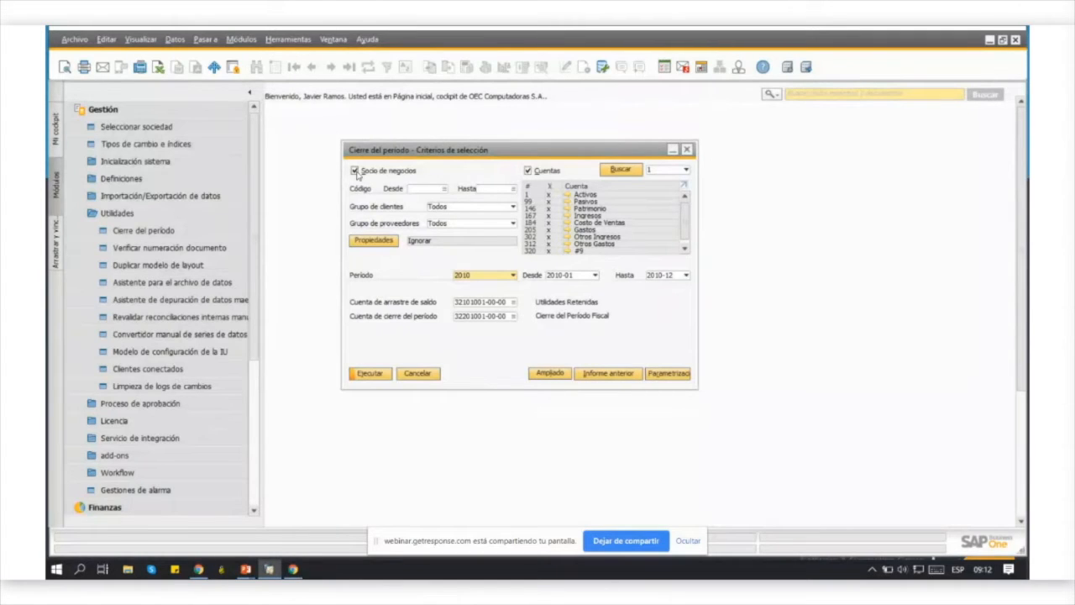
Review the available customer groups and exclude business partners from the period closing criteria
left_click(452, 207)
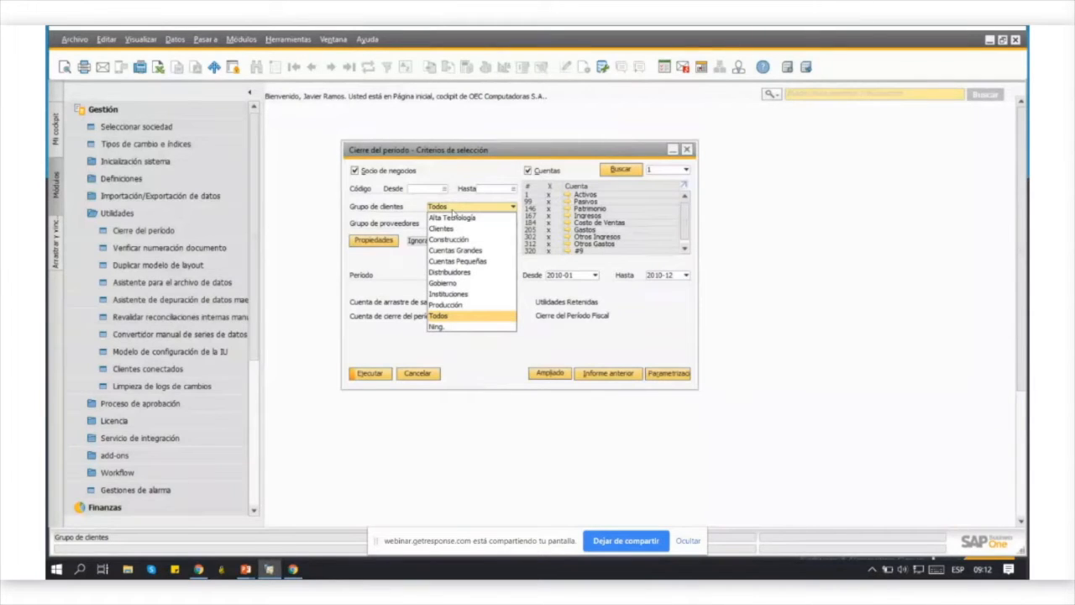
left_click(413, 220)
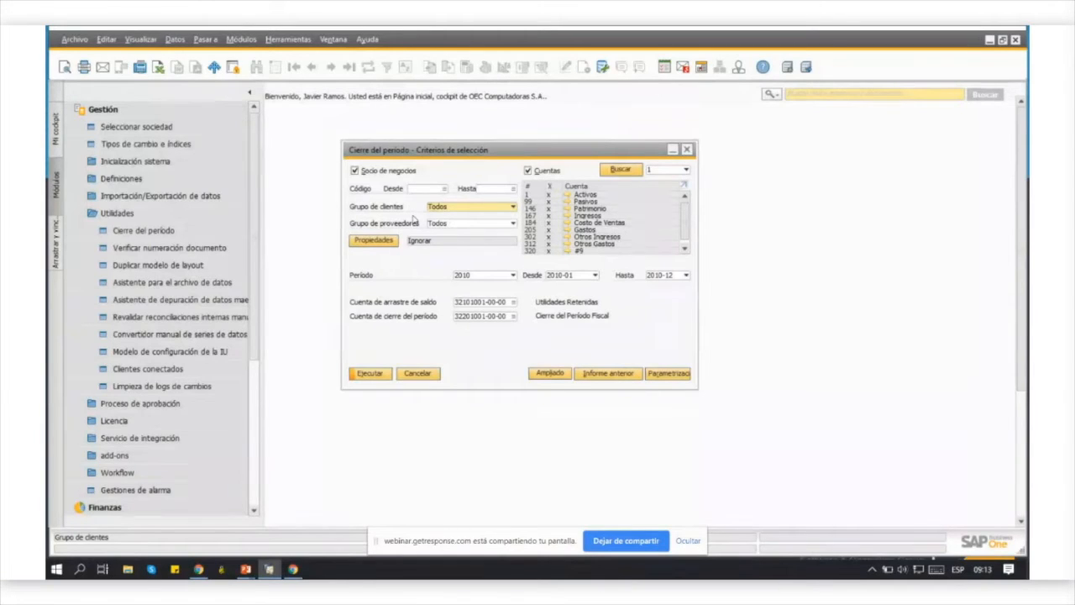
left_click(355, 171)
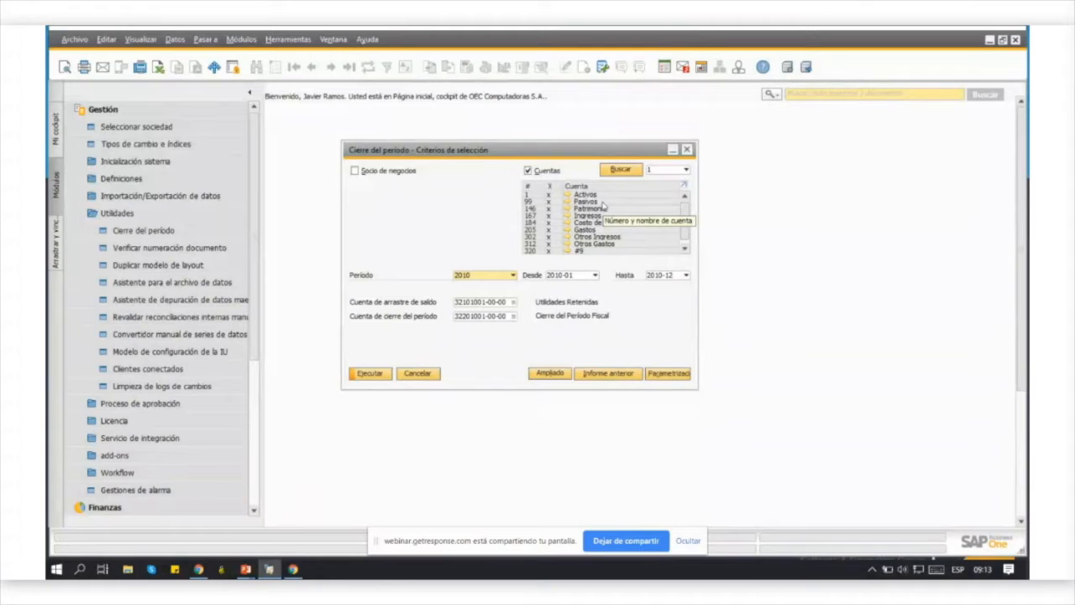
Try account level 5 for the account selection and return the level to 1
left_click(663, 174)
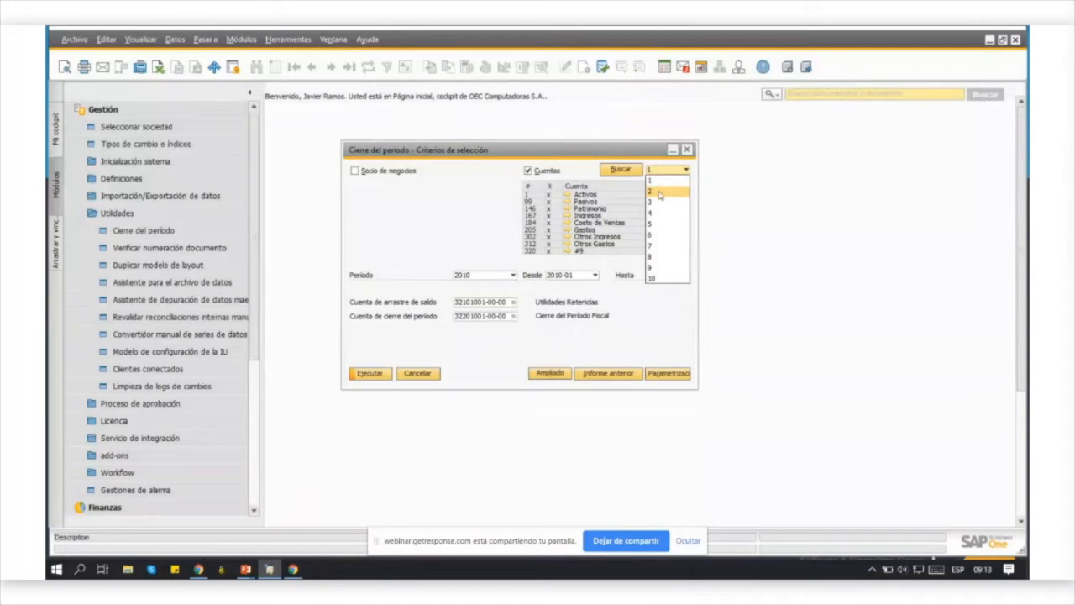
left_click(655, 224)
left_click(663, 174)
left_click(659, 183)
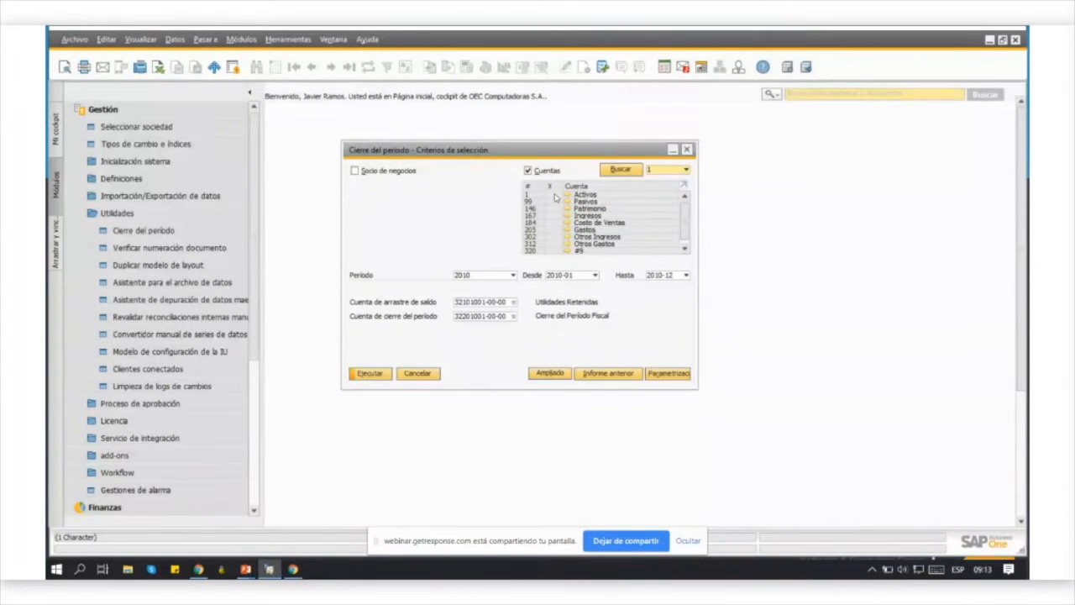
Mark only the Ingresos, Costo de Ventas, Gastos, Otros Ingresos and Otros Gastos accounts for closing
left_click(551, 195)
left_click(549, 201)
left_click(550, 208)
left_click(554, 210)
left_click(550, 229)
left_click(551, 238)
Choose 2019 as the closing period, check the offered start periods and close the criteria without executing
left_click(486, 277)
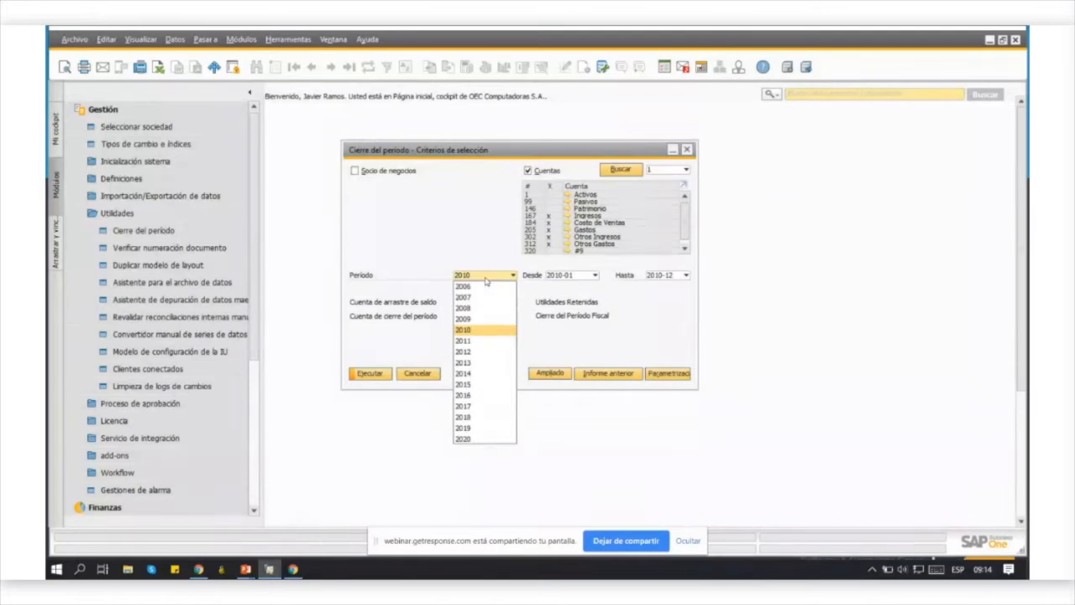
left_click(470, 428)
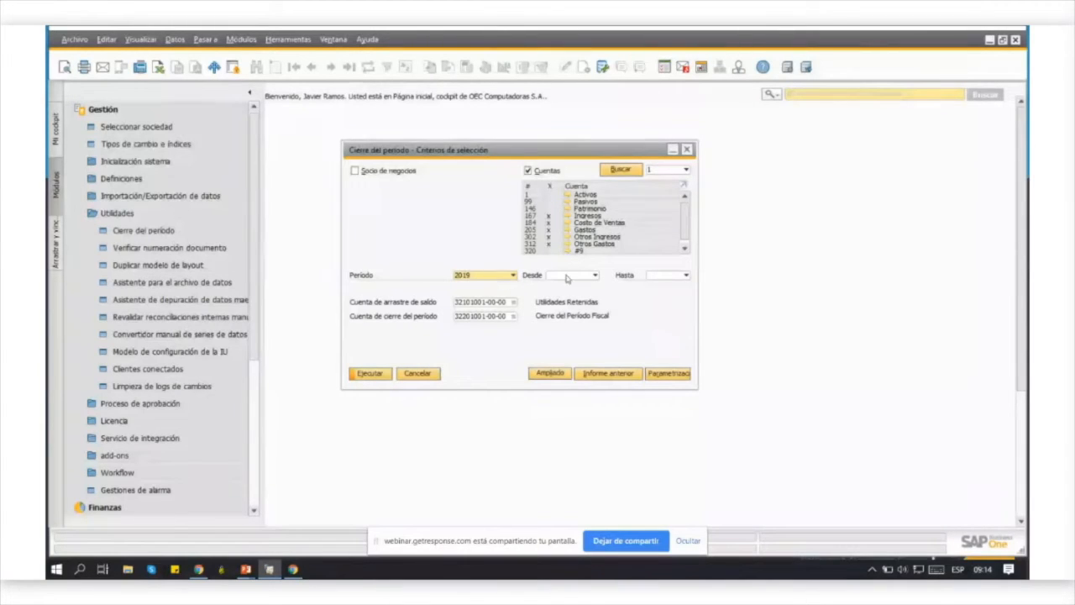
left_click(567, 278)
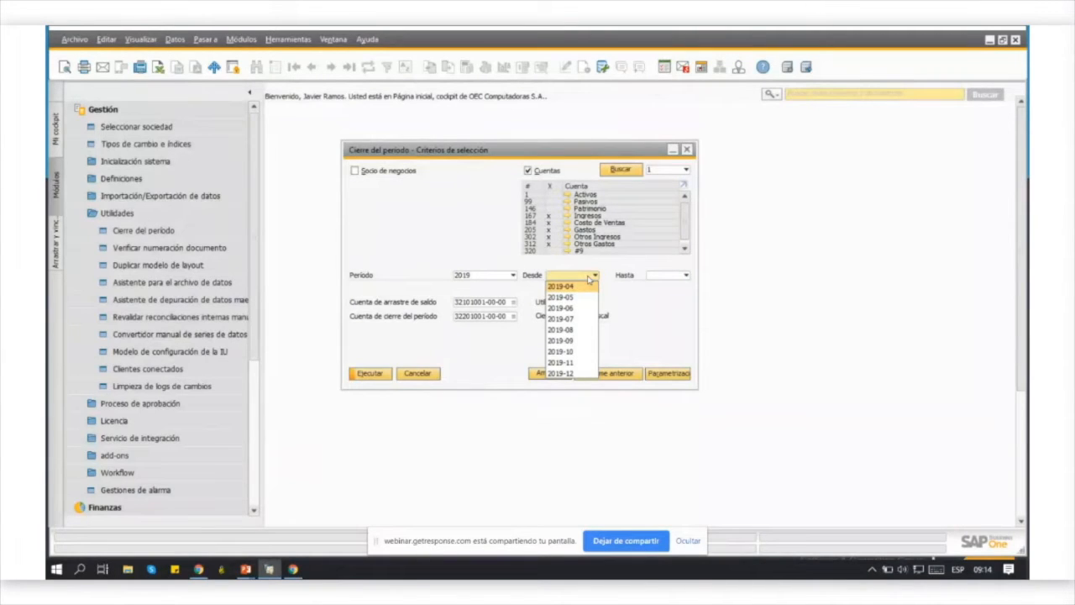
left_click(446, 241)
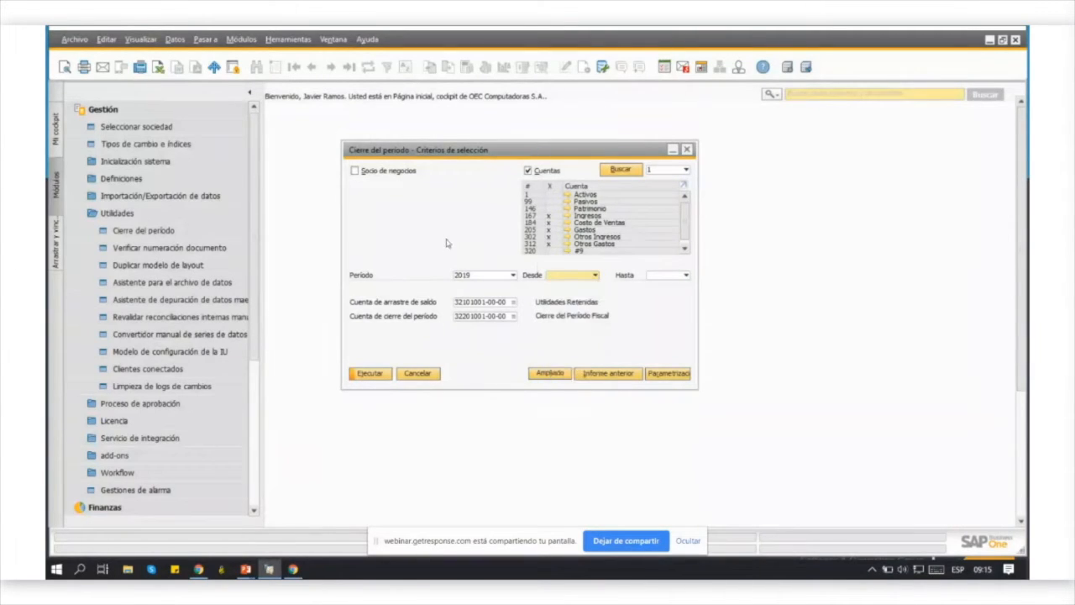
left_click(687, 149)
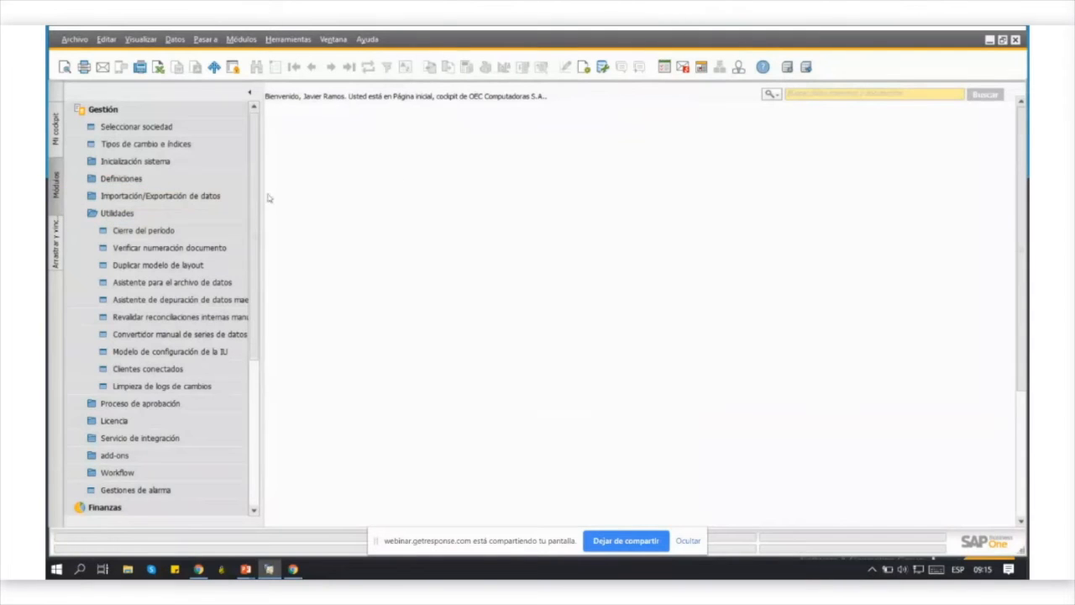
Return to the system initialization settings and reopen the Períodos contables list
left_click(118, 213)
left_click(127, 165)
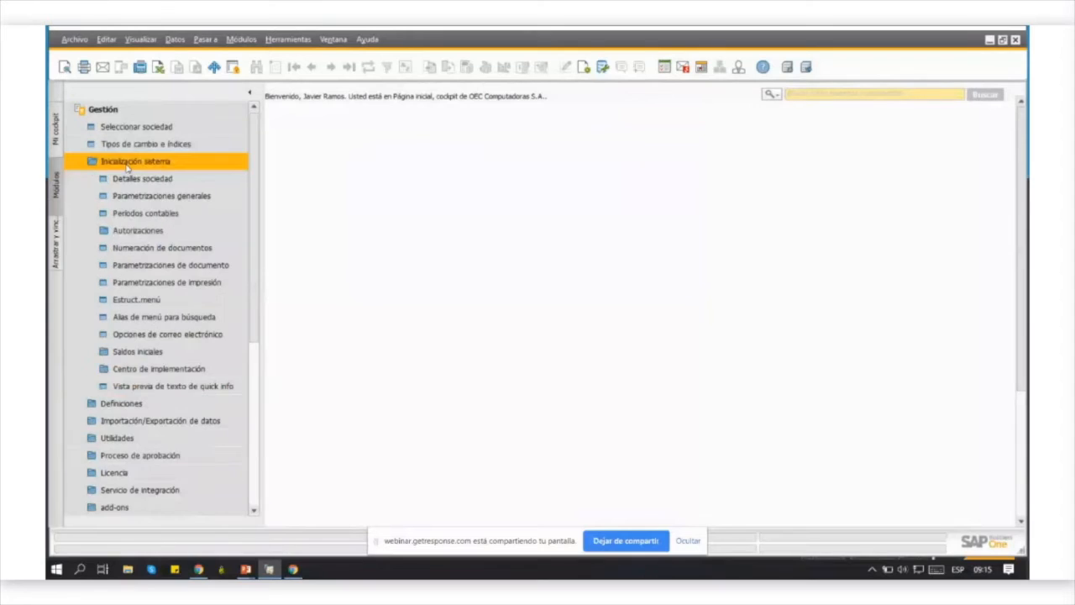
left_click(130, 215)
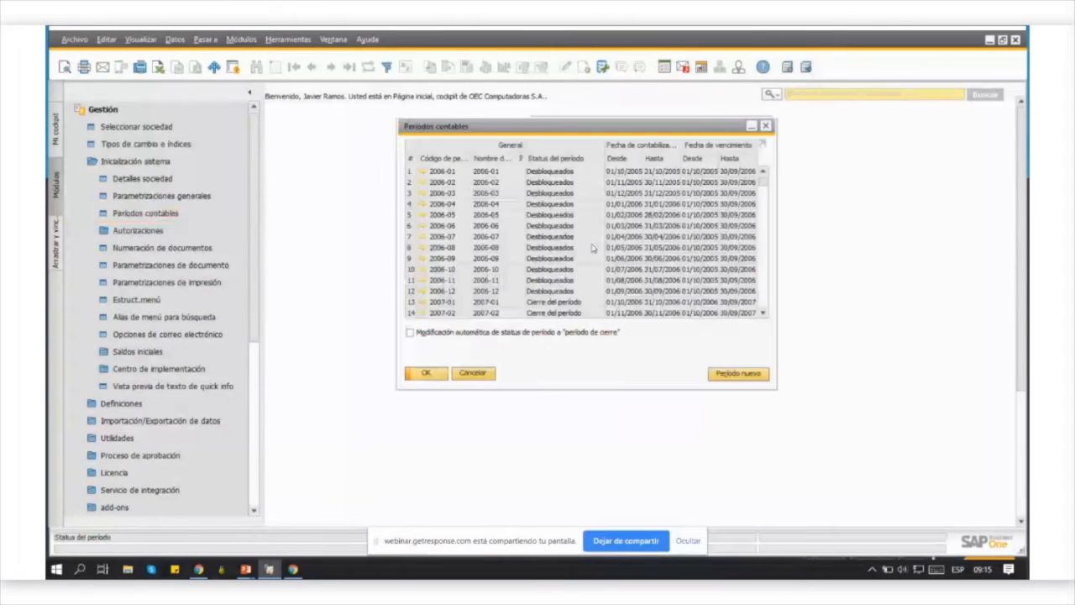
Open accounting period 2019-01 from the periods list and set its status to Desbloqueados
scroll(764, 199, "down", 2)
left_click_drag(764, 199, 764, 292)
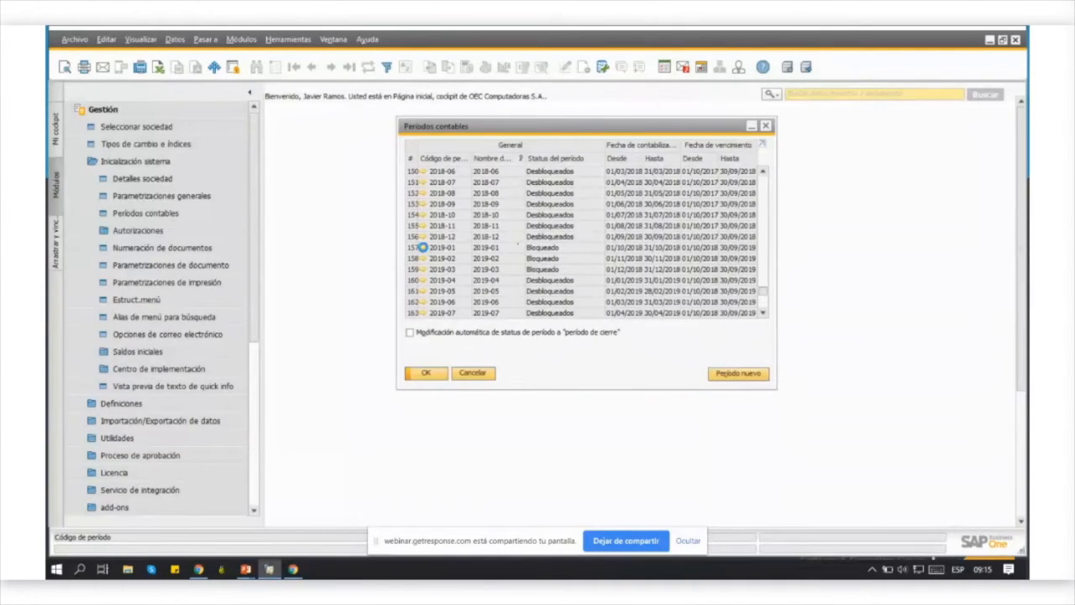
left_click(424, 249)
left_click(707, 320)
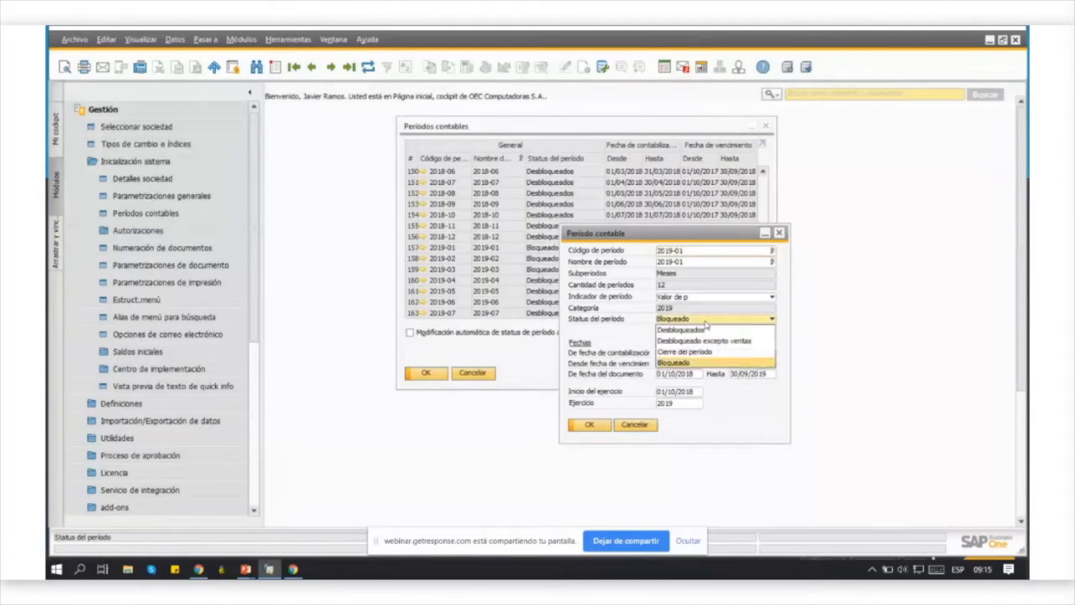
left_click(695, 332)
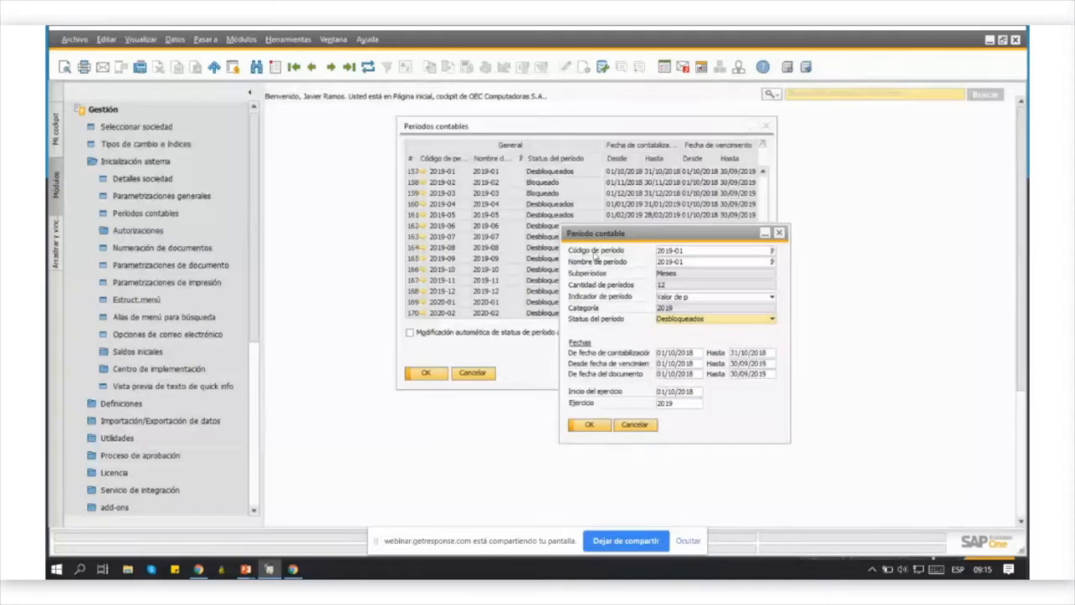
Move on to period 2019-02, set its status to Desbloqueados and save the change
key("Page_Down")
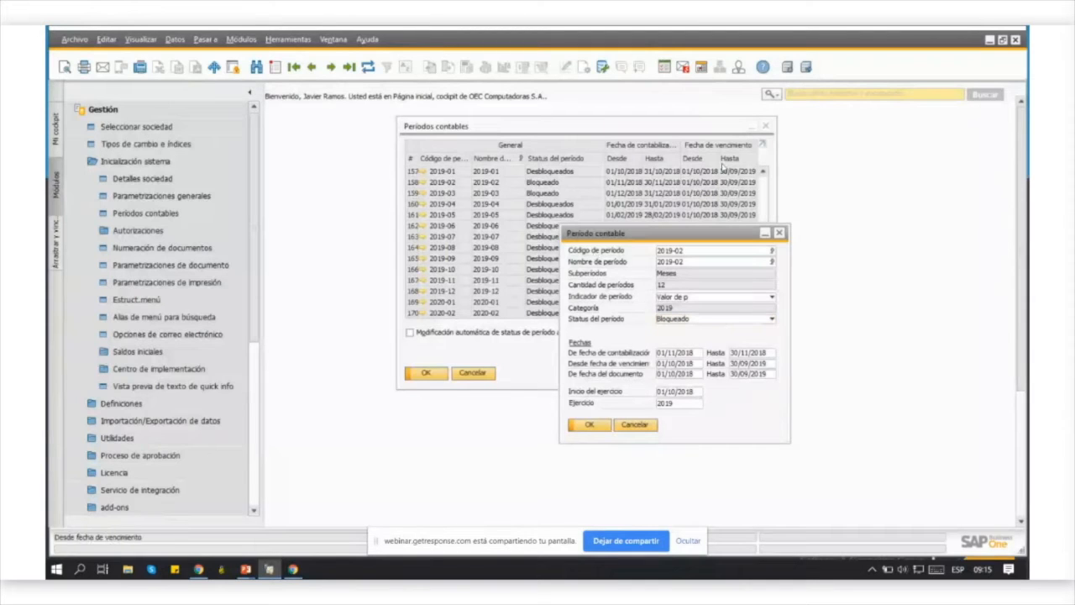
left_click(697, 320)
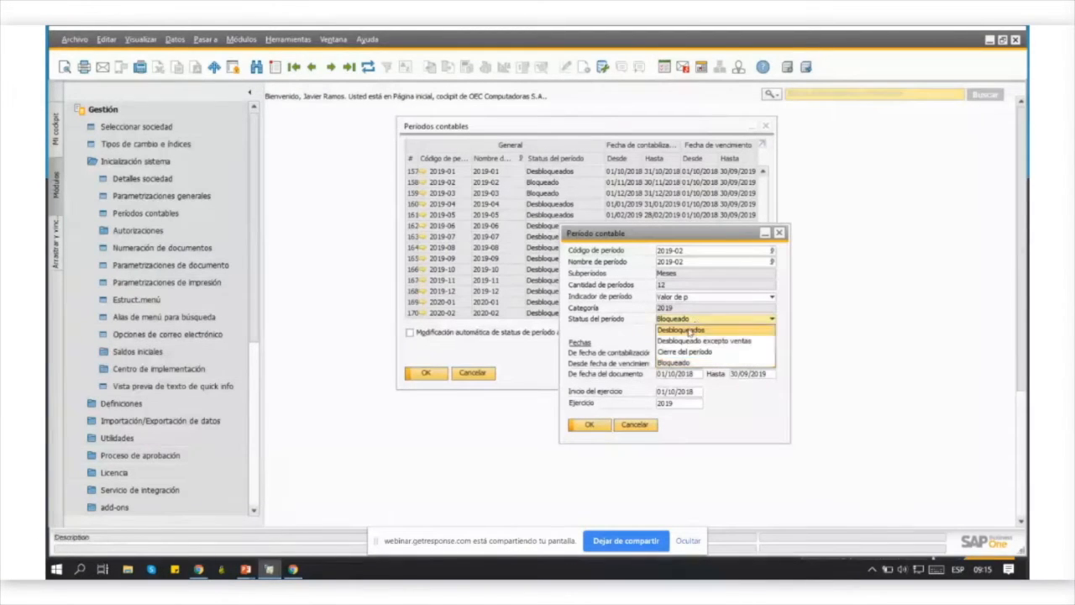
left_click(689, 330)
left_click(588, 427)
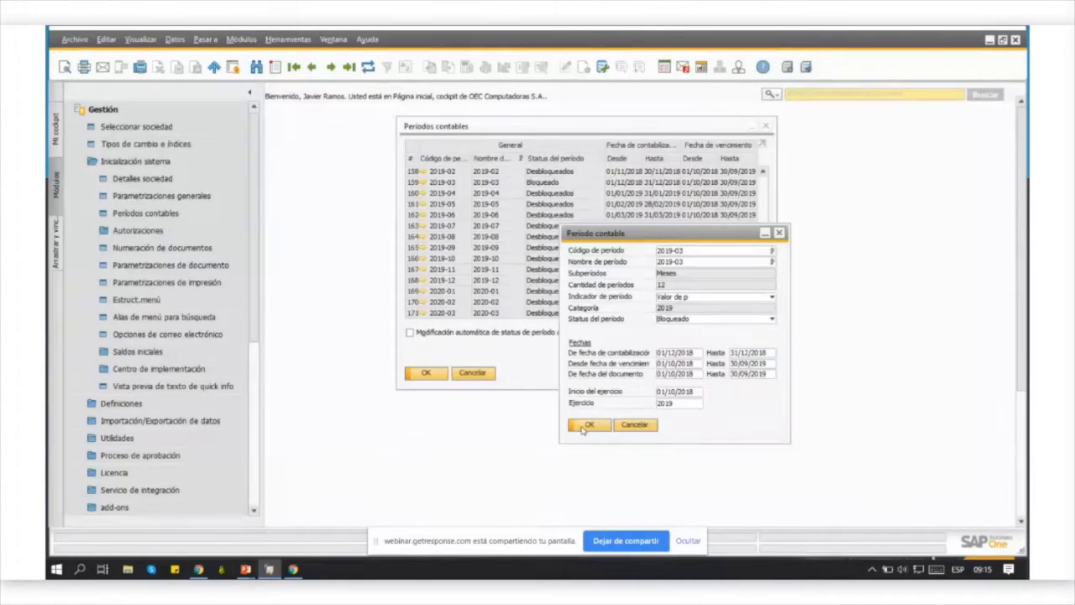
Set the status of period 2019-03 to Desbloqueados, save it and close the accounting period windows
left_click(701, 320)
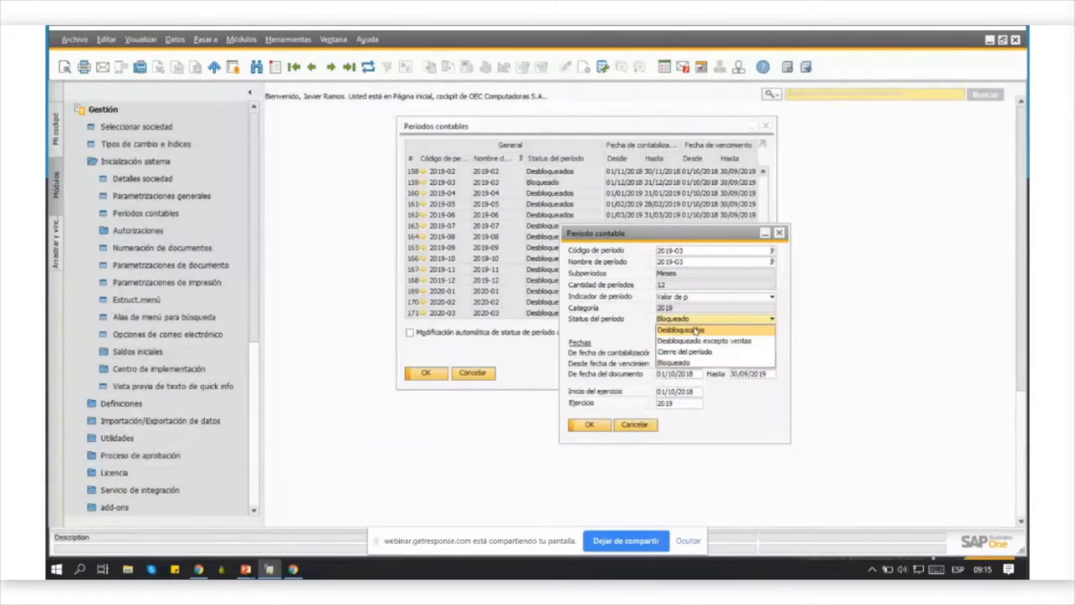
left_click(692, 330)
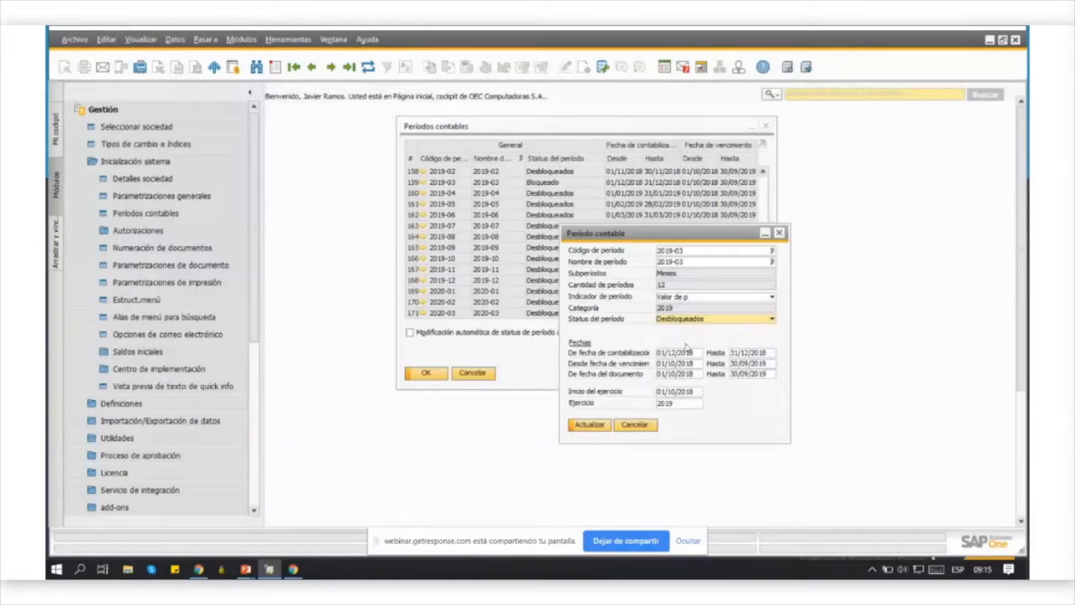
left_click(591, 425)
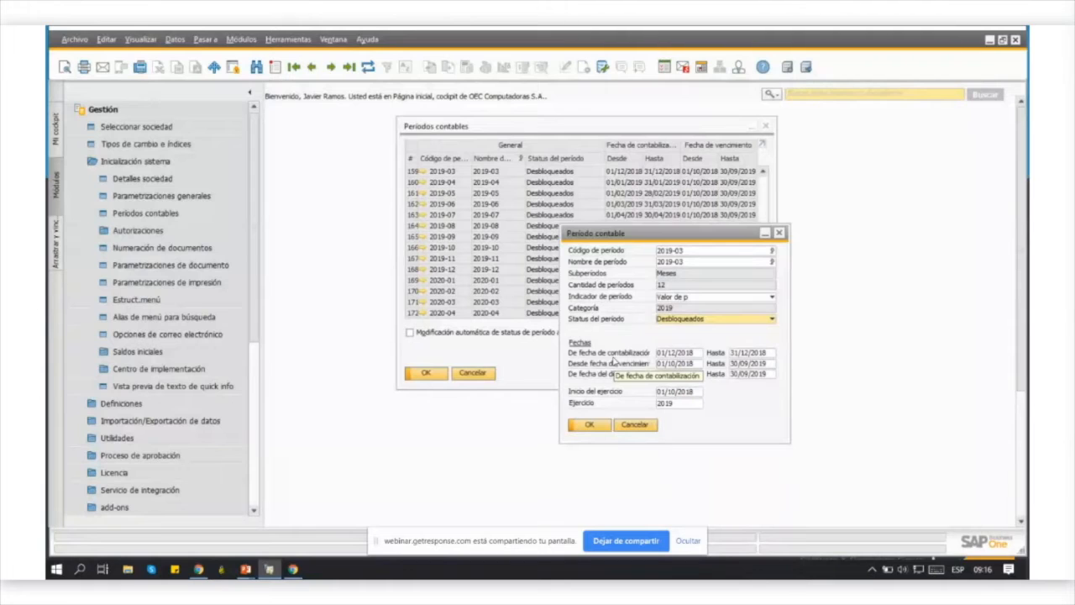
left_click(591, 425)
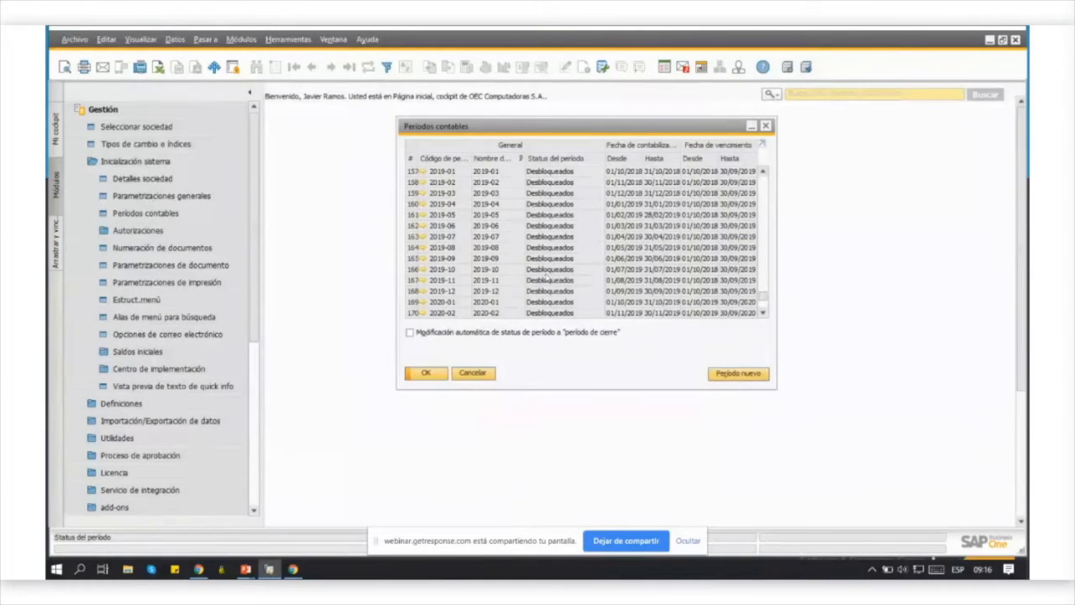
left_click(436, 371)
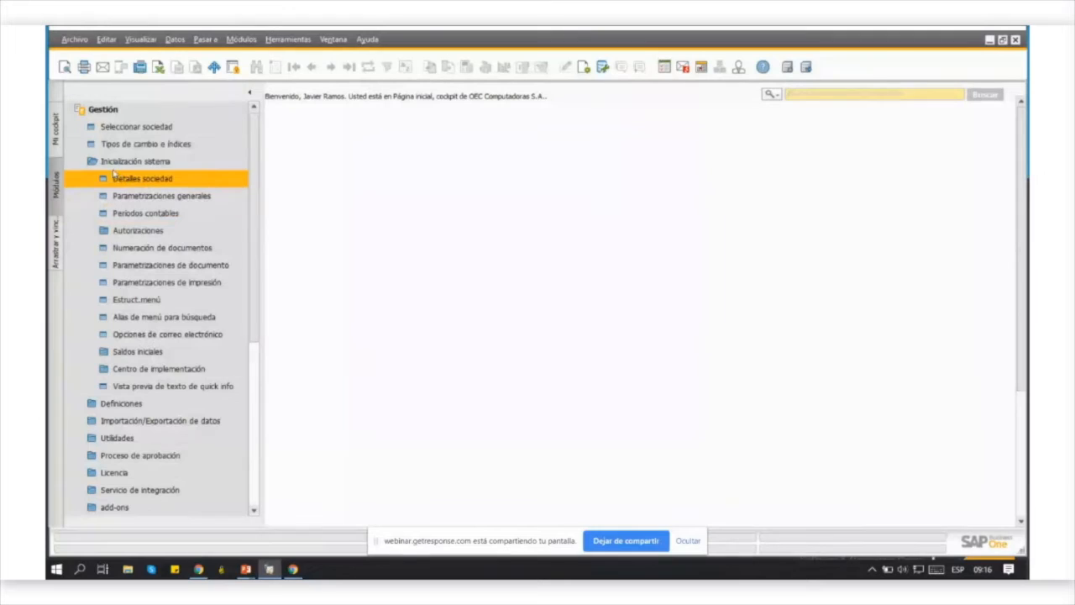
Open Cierre del período from Utilidades and exclude business partners from the selection criteria
left_click(108, 164)
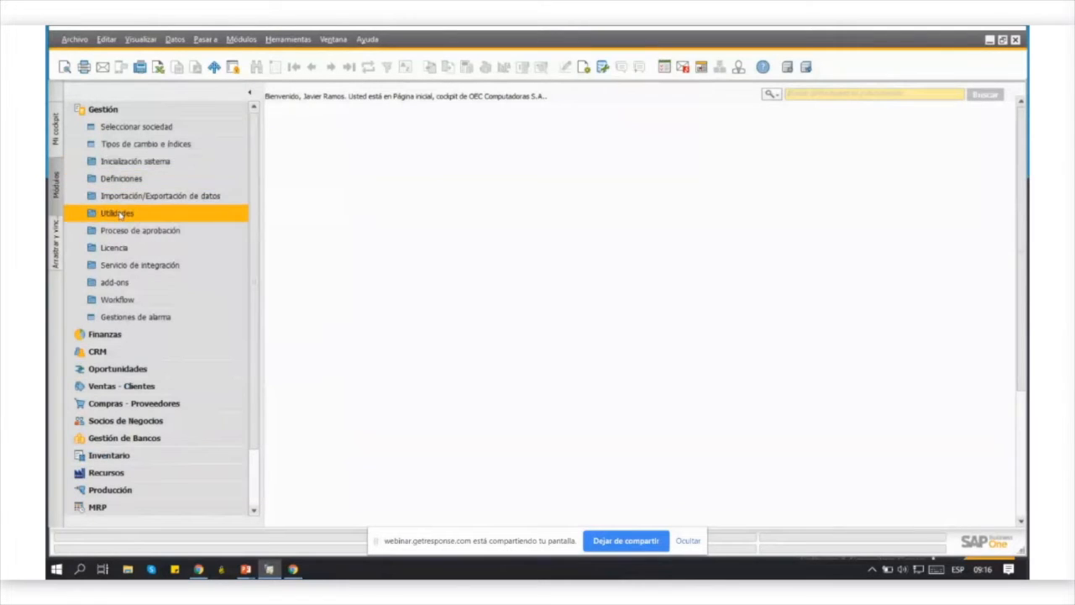
left_click(118, 213)
left_click(135, 231)
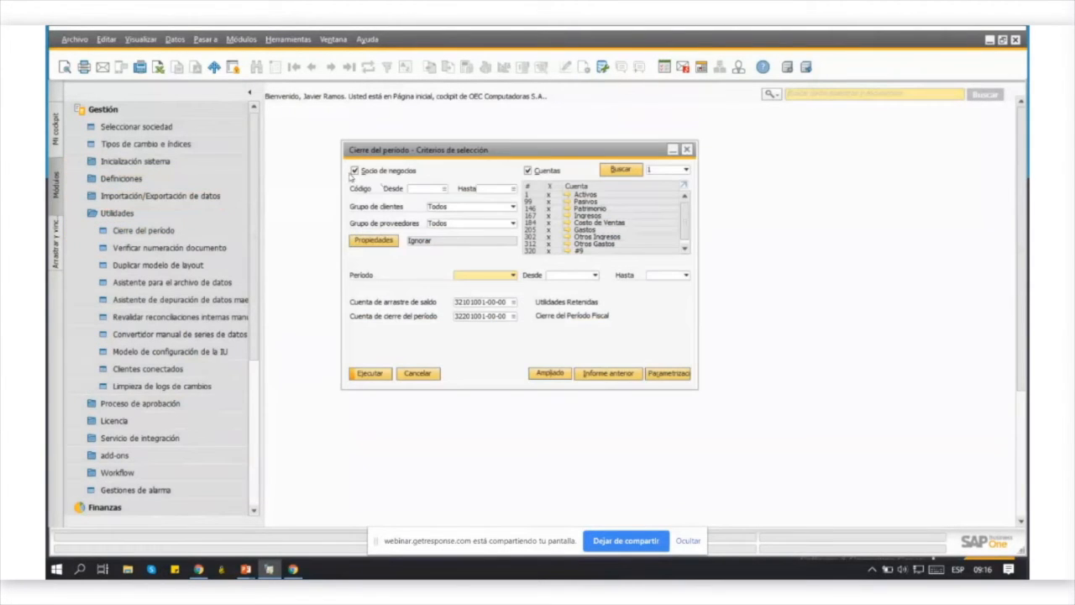
left_click(355, 171)
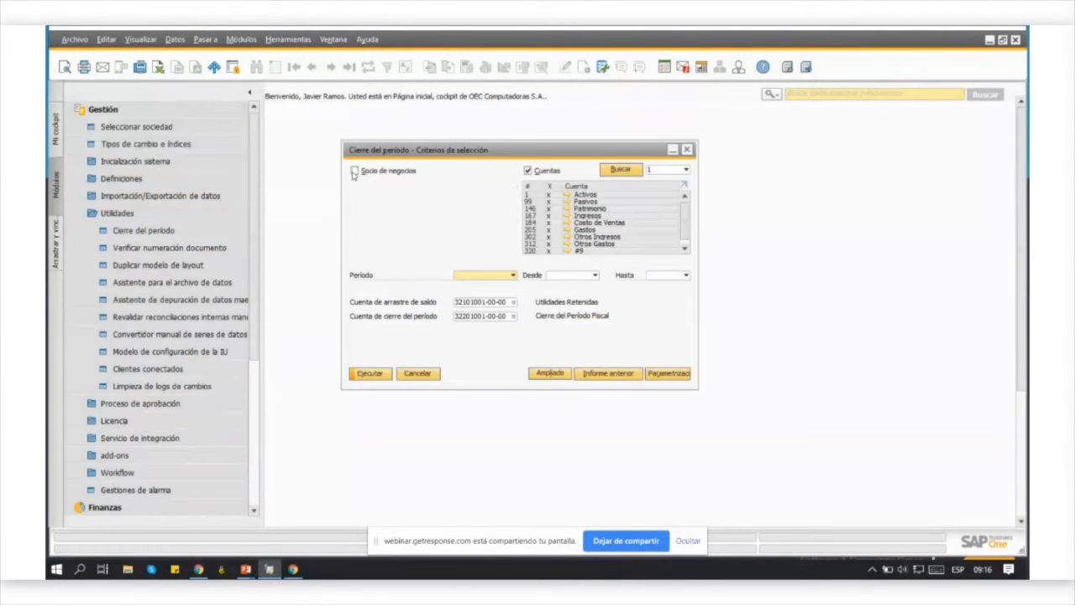
Clear the account marks and select only Ingresos, Costo de Ventas, Gastos, Otros Ingresos and Otros Gastos
left_click(553, 190)
left_click(550, 218)
left_click(550, 223)
left_click(550, 230)
left_click(550, 237)
left_click(550, 244)
Set the closing period to 2019, from 2019-01 to 2019-12
left_click(501, 277)
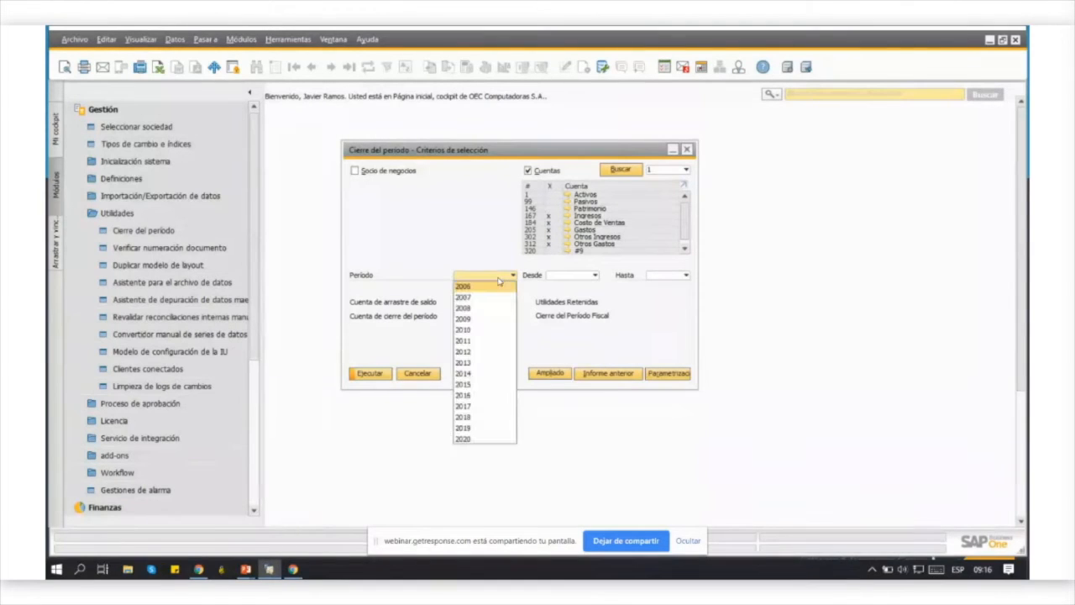
left_click(473, 428)
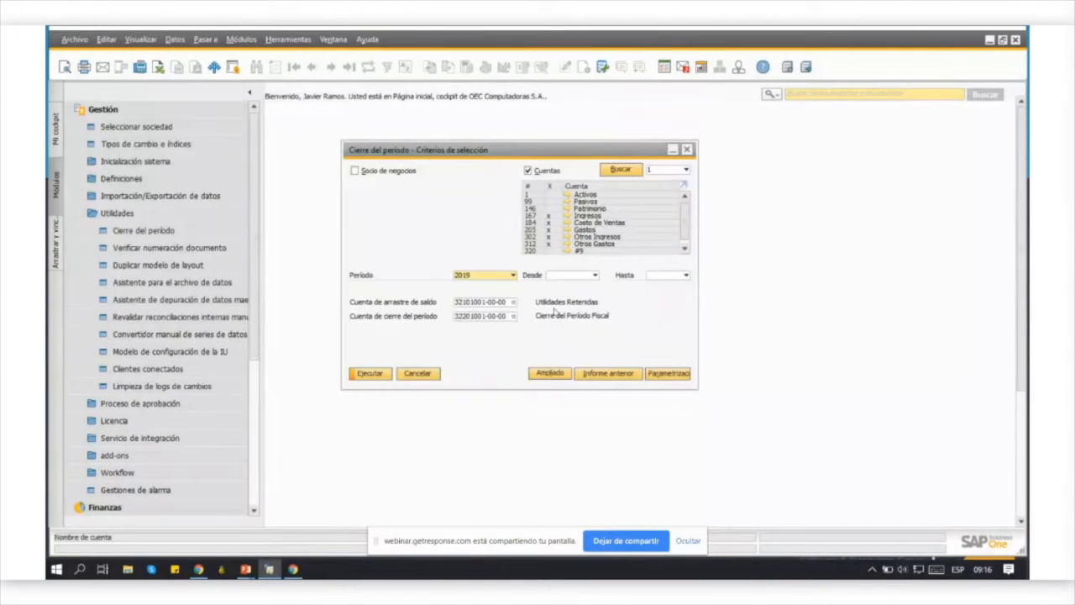
left_click(583, 279)
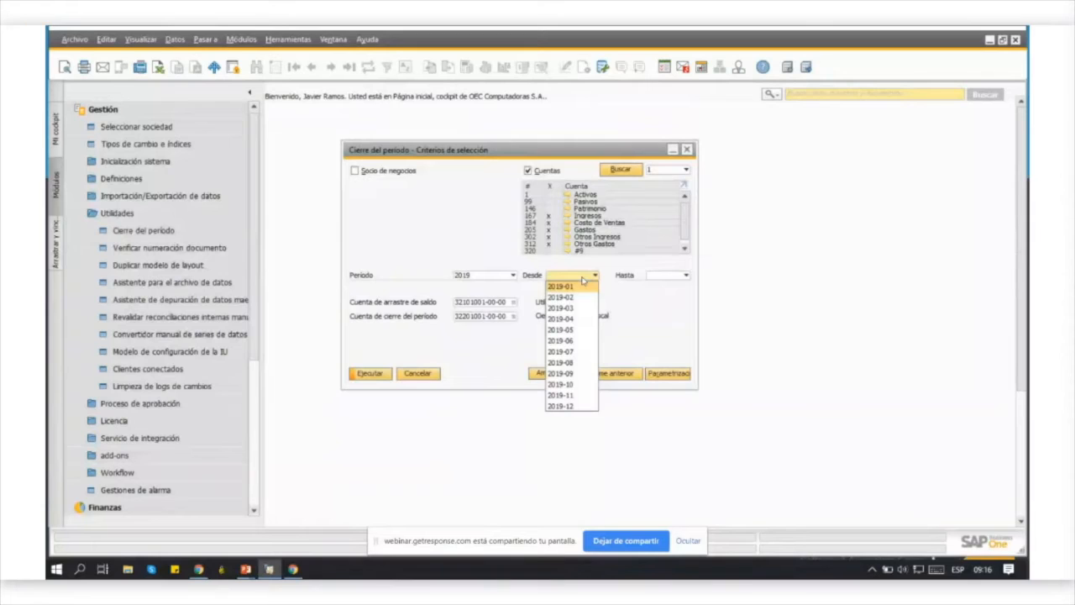
left_click(579, 287)
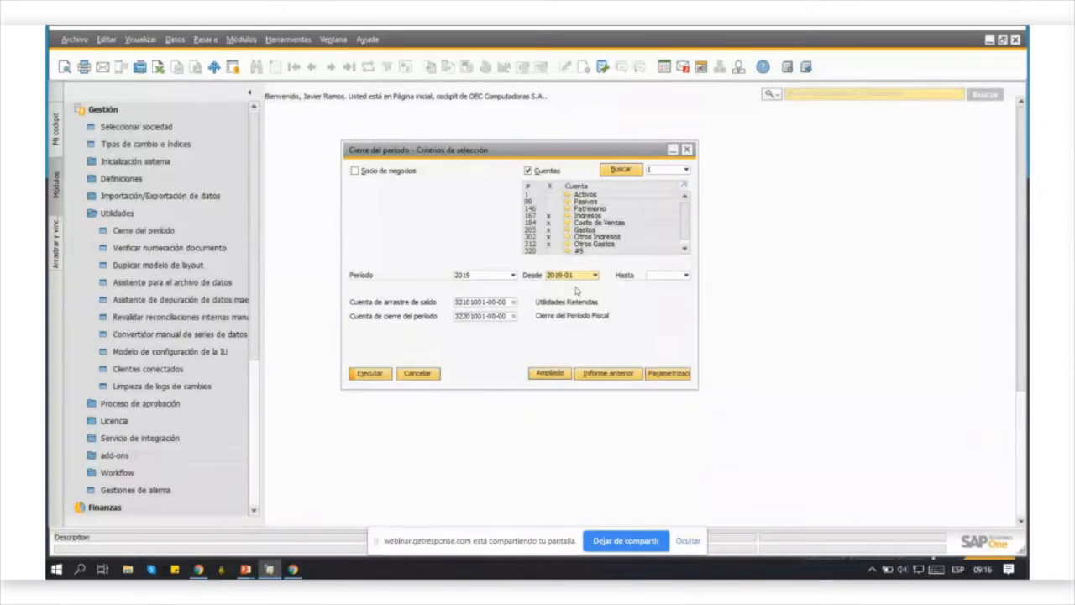
left_click(668, 277)
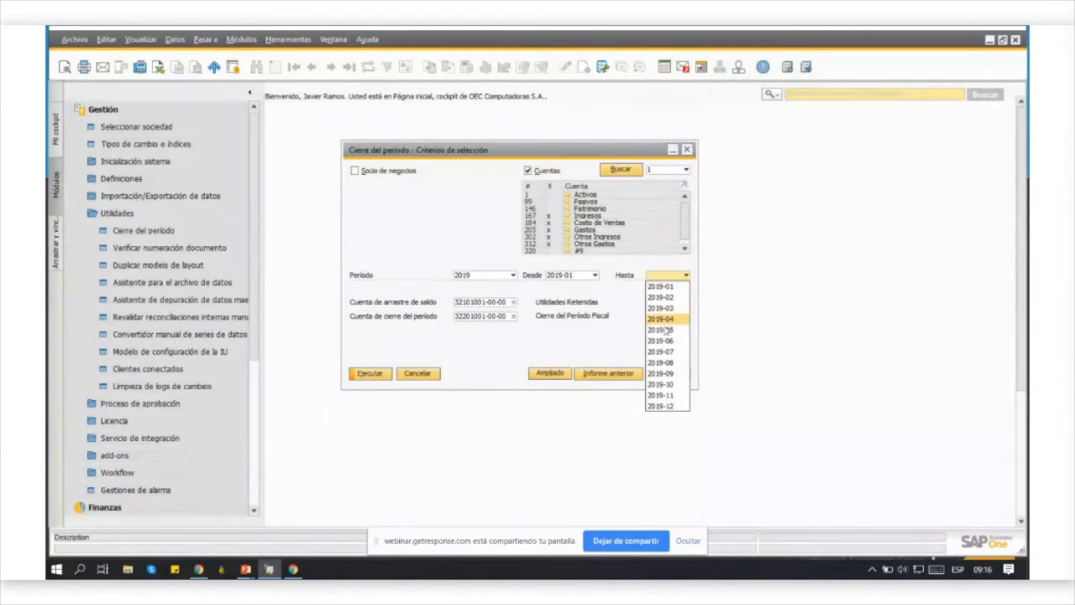
left_click(662, 405)
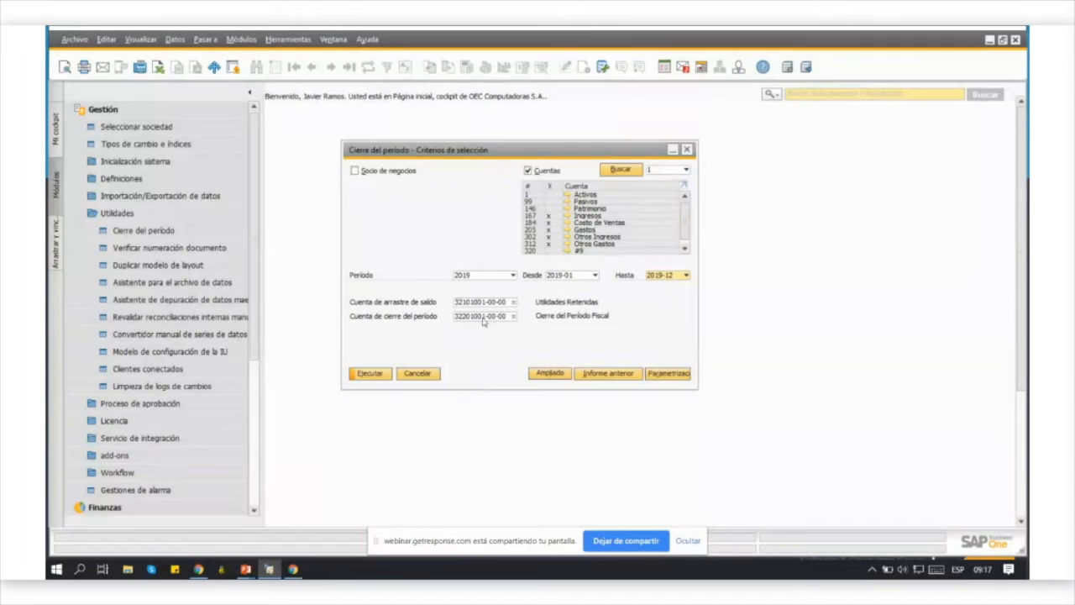
Review the closing and balance carry-forward accounts, and check the extended selection criteria without changing them
left_click(468, 318)
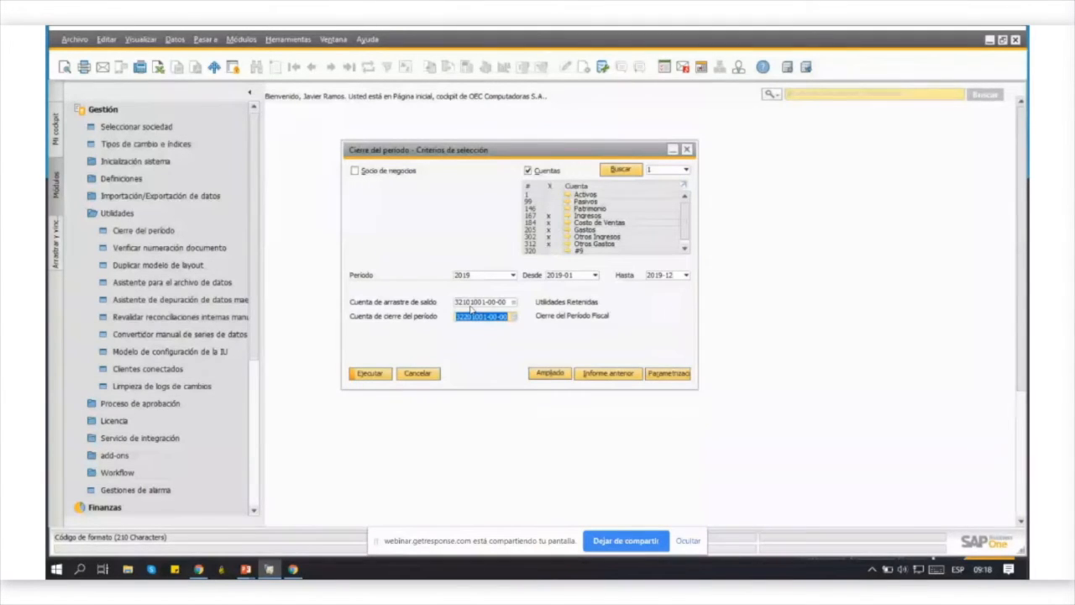
key("shift+Tab")
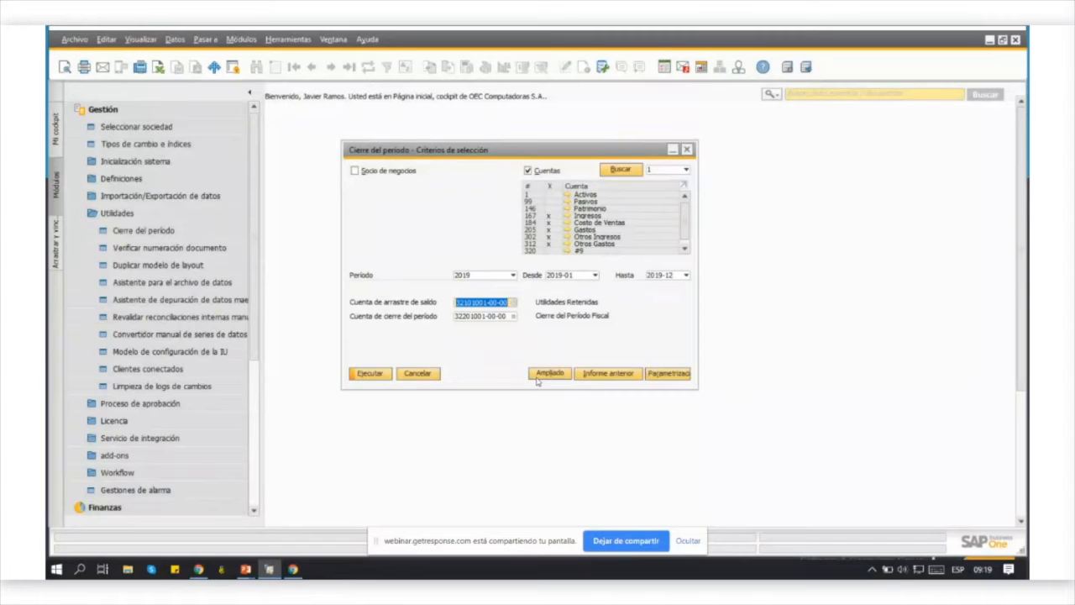
left_click(541, 378)
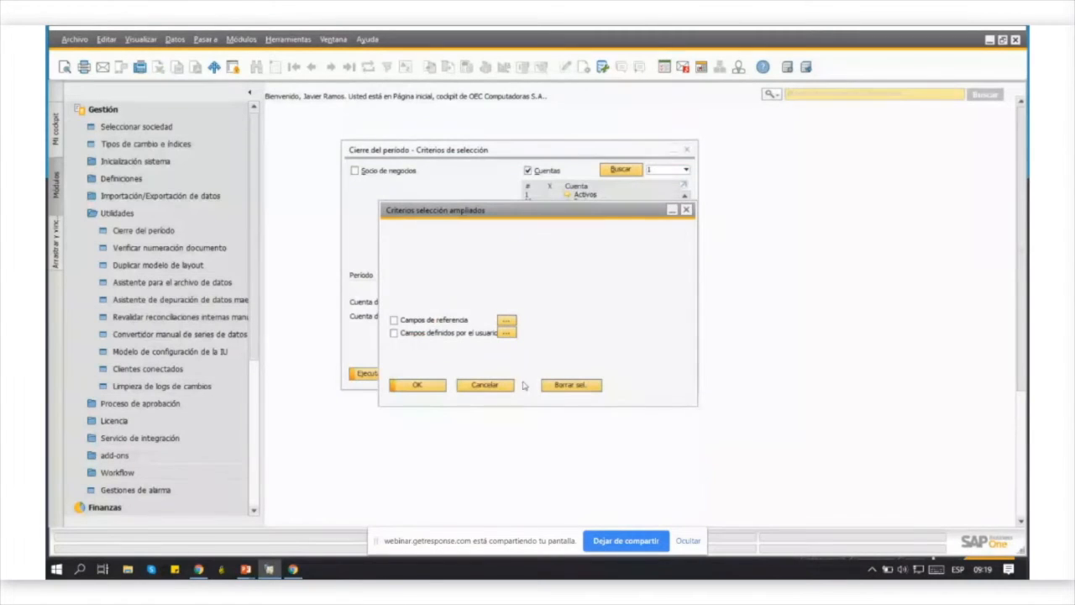
left_click(686, 210)
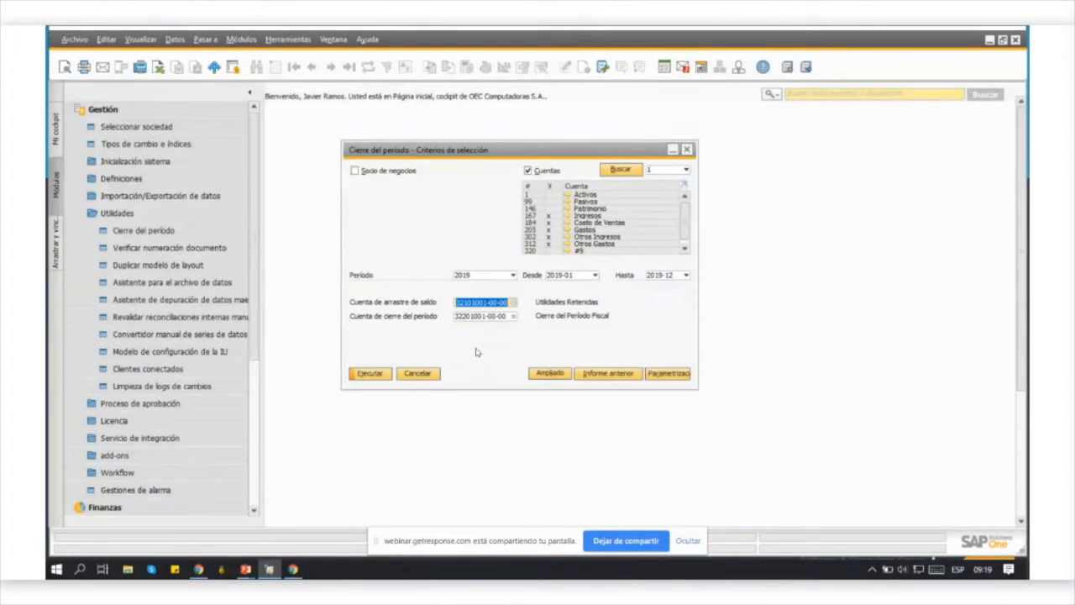
Execute the selection criteria and maximize the resulting Cierre del período window
left_click(371, 374)
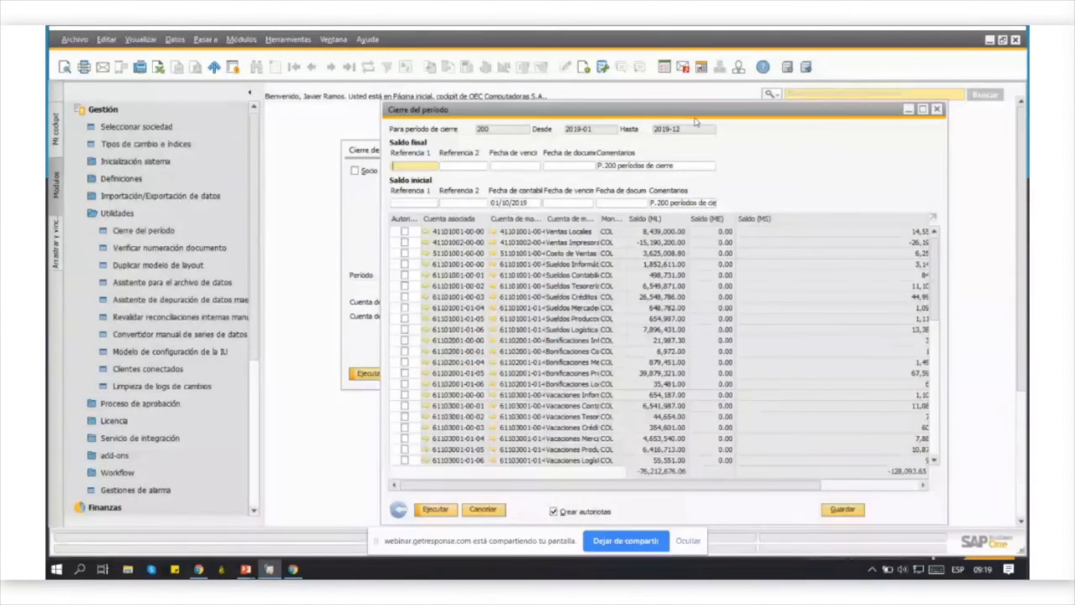
left_click_drag(711, 115, 369, 98)
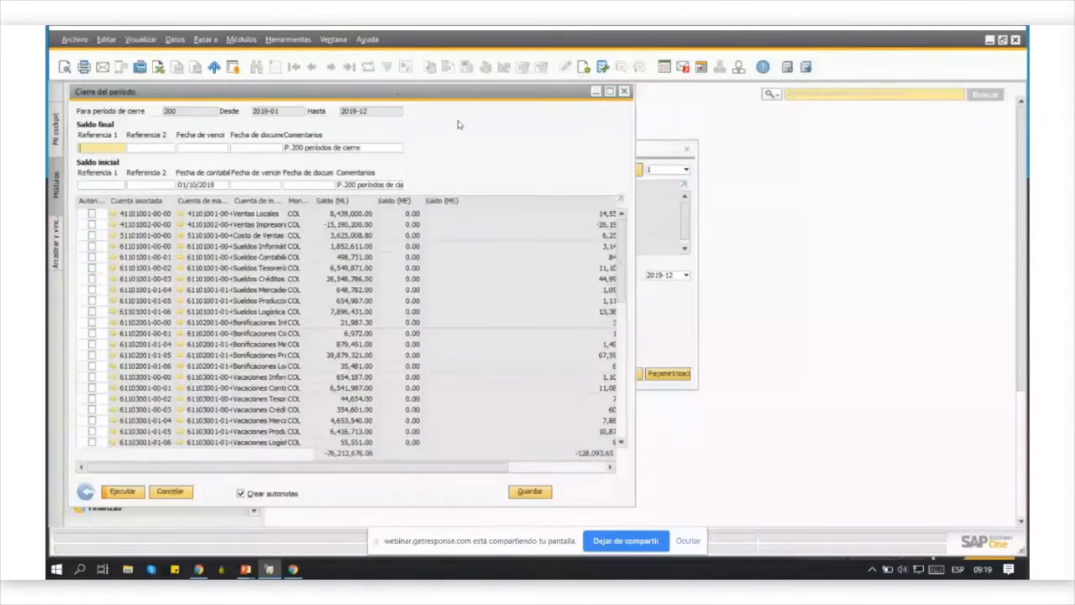
left_click(610, 93)
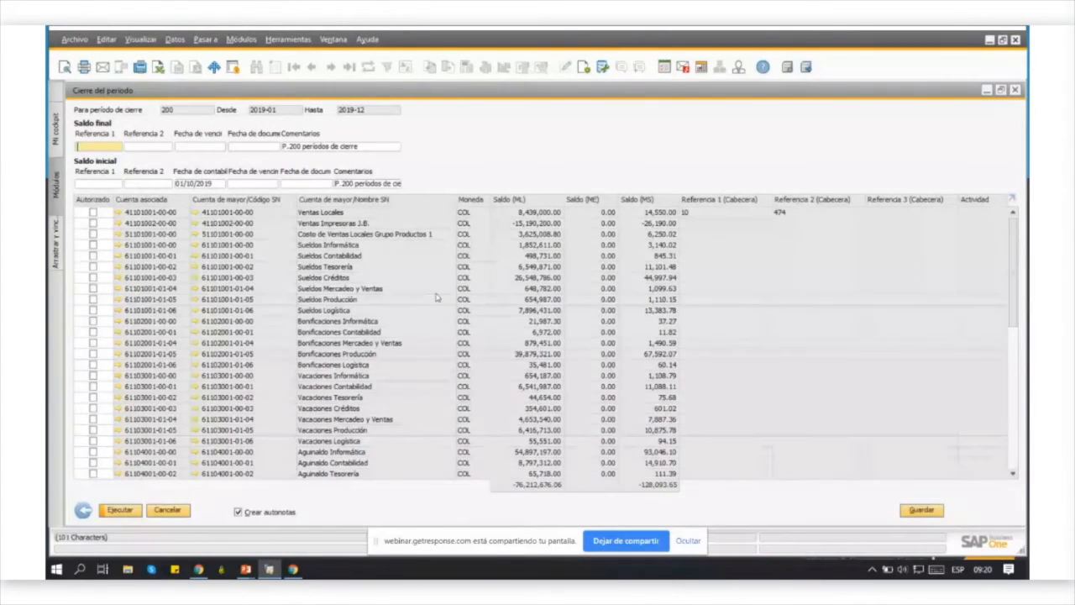
Set the due date and document date of Saldo final to 30/09/2019
left_click(205, 146)
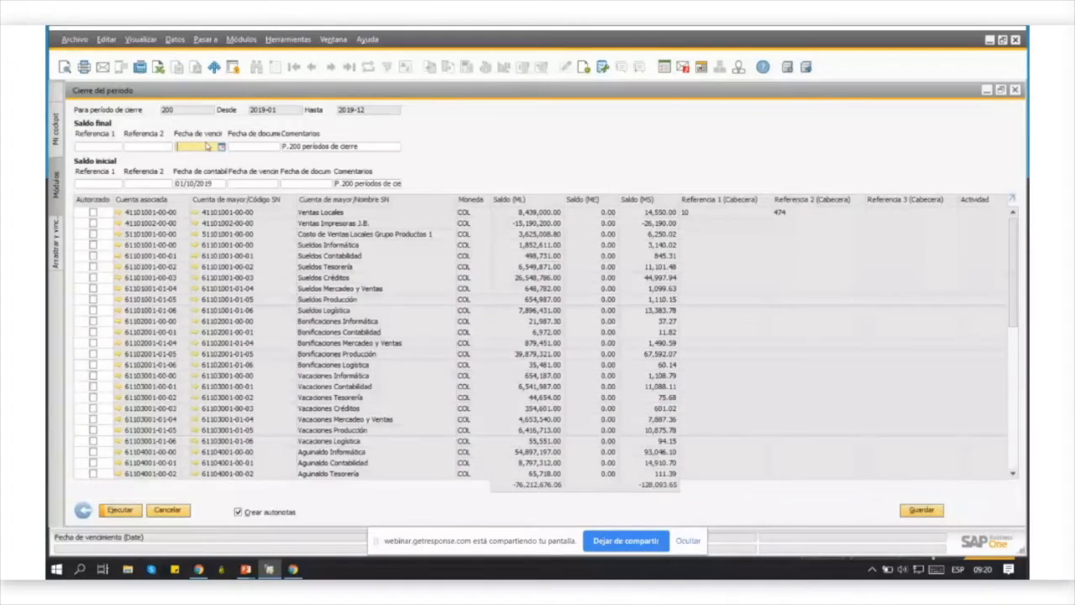
type("3009")
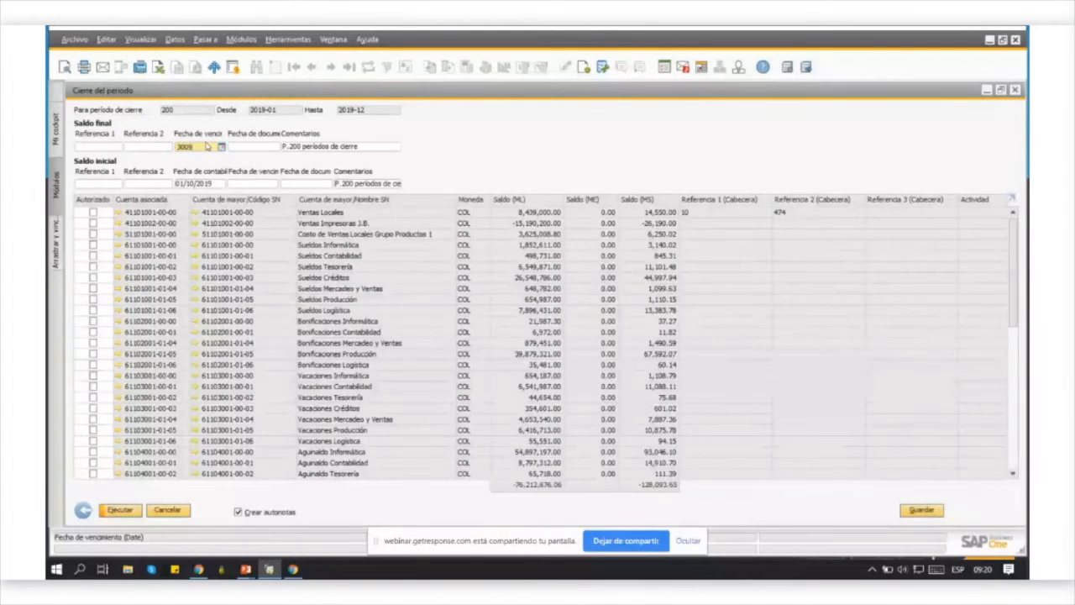
type("19")
key("Tab")
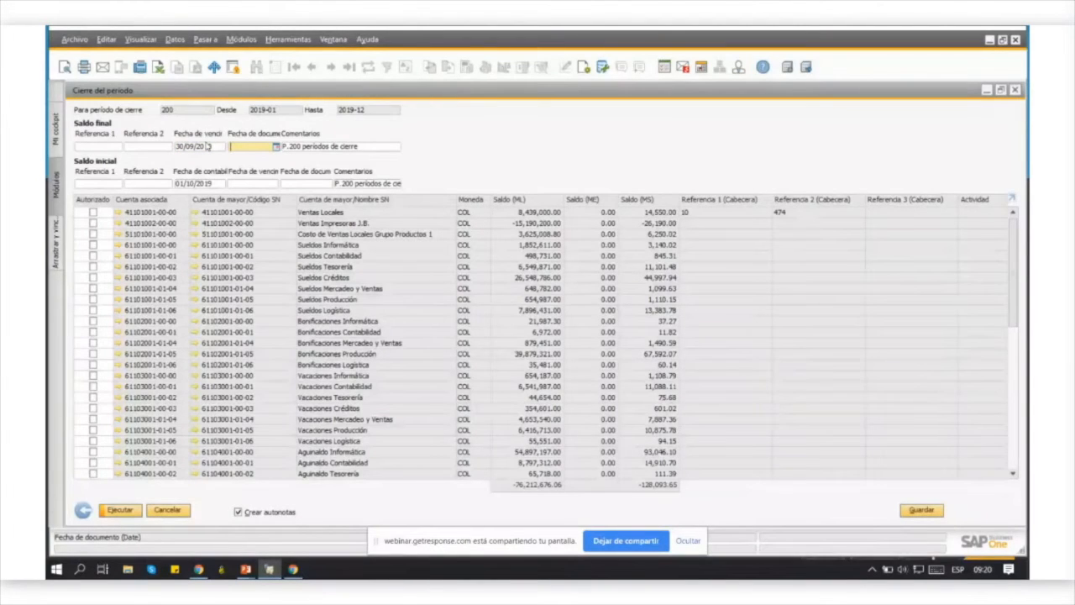
type("300919")
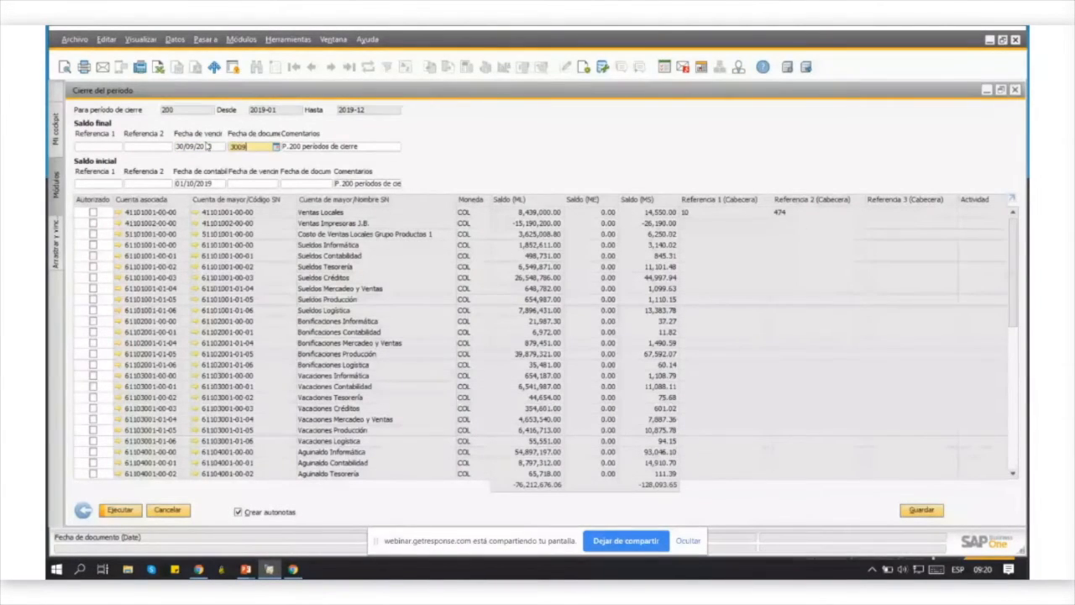
key("Tab")
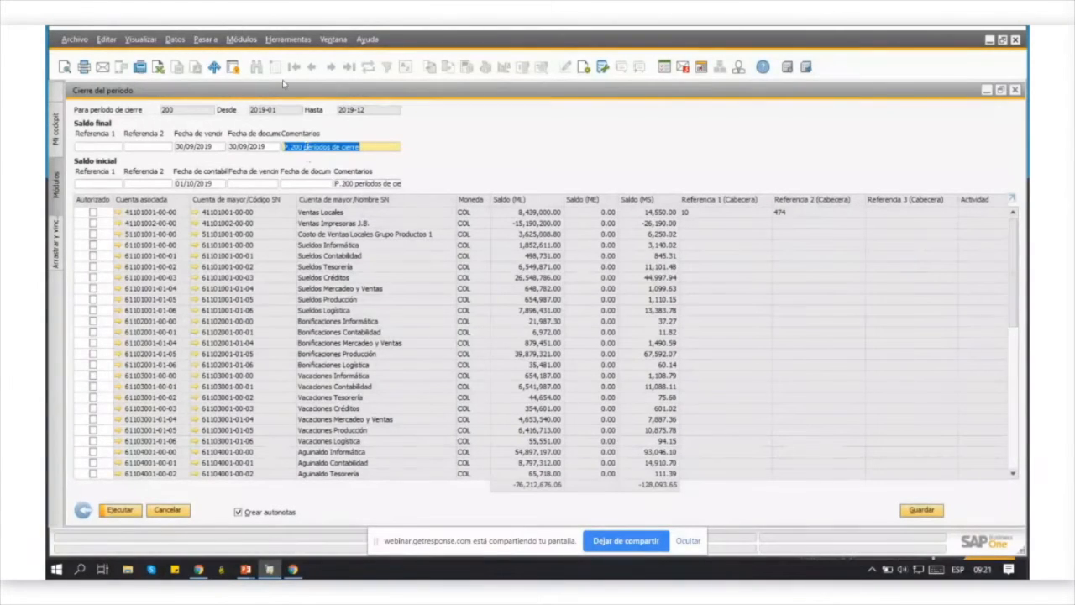
Switch Crear autonotas off and on to compare its effect on the comments, leaving it enabled
left_click(238, 513)
left_click(239, 513)
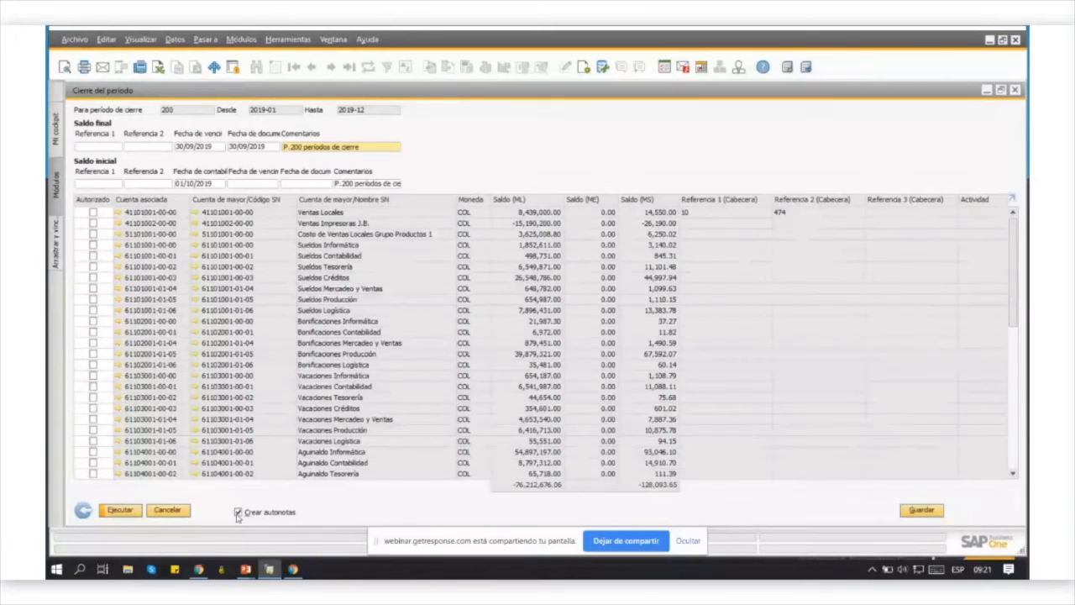
left_click(239, 513)
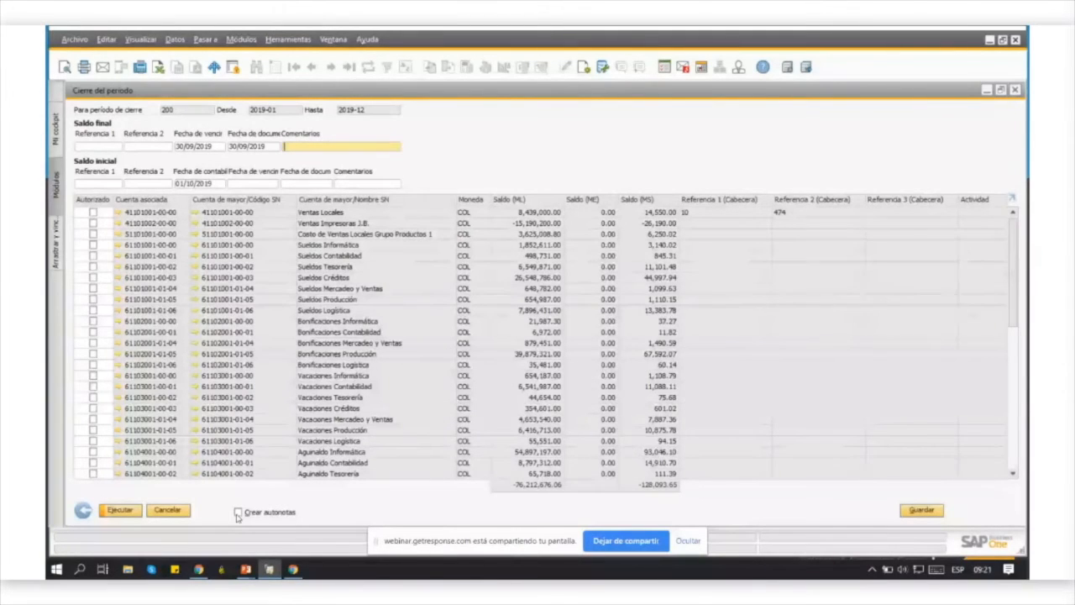
left_click(238, 513)
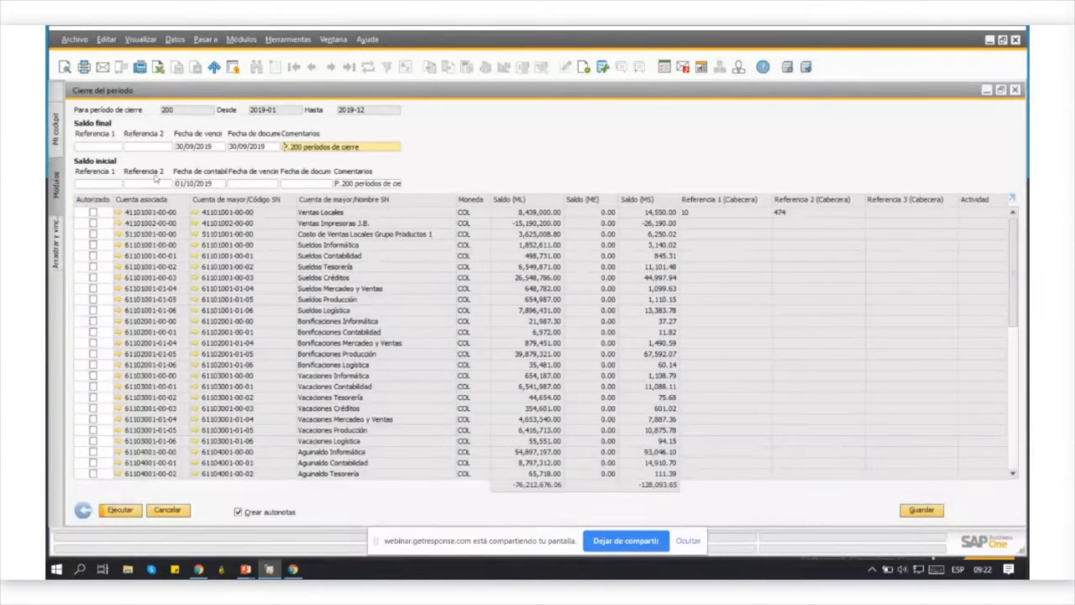
Set the due date and document date of Saldo inicial to 01/10/2019
left_click(255, 183)
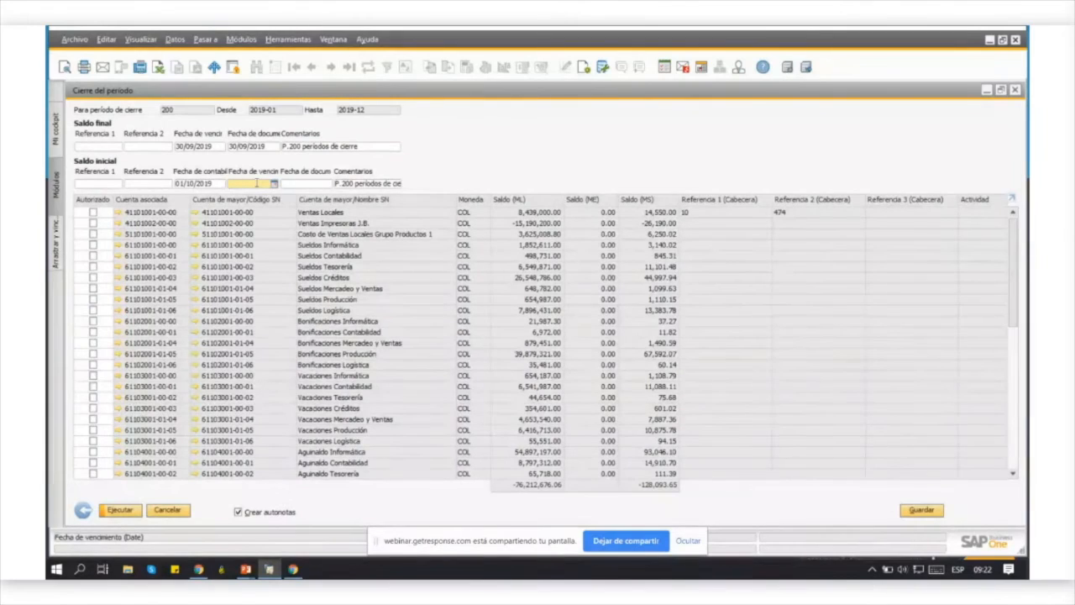
type("011019")
key("Tab")
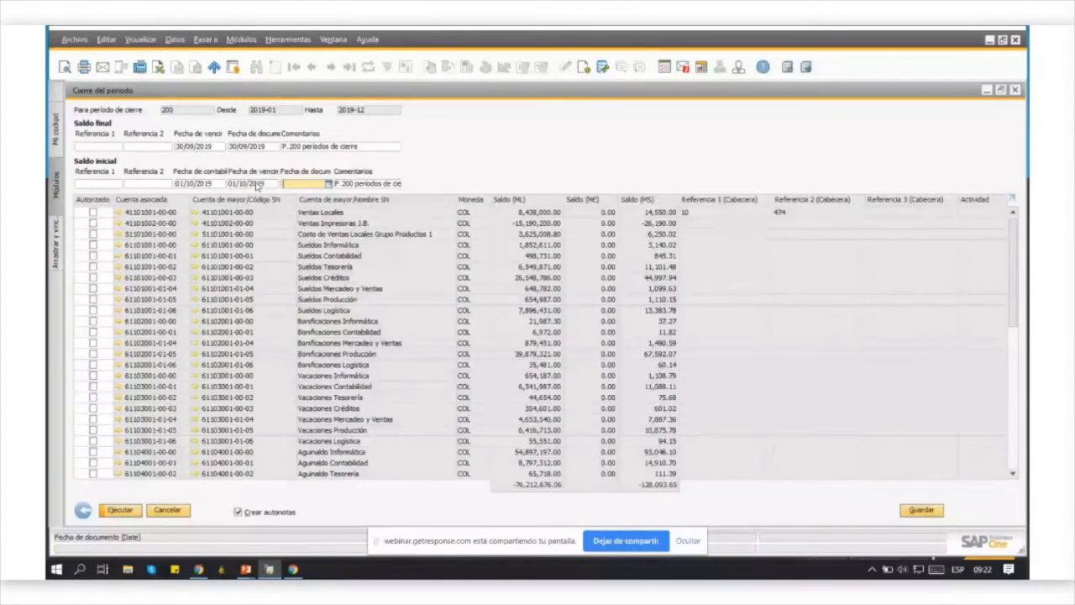
type("011019")
key("Tab")
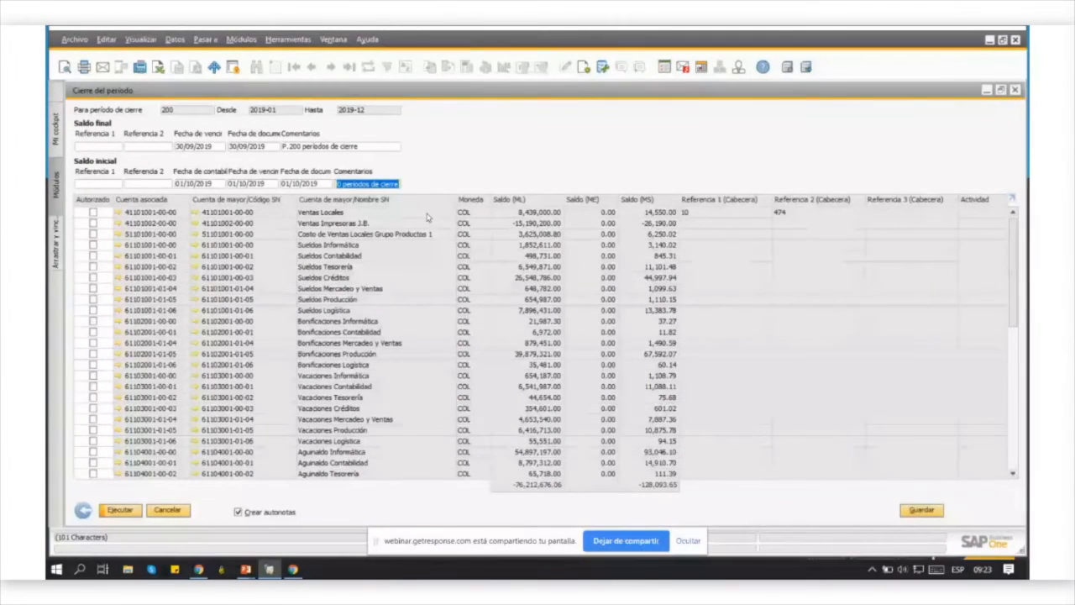
Look through the result accounts listed for closing and open the selection criteria of the Cuenta de pérdidas y ganancias report
scroll(402, 257, "down", 5)
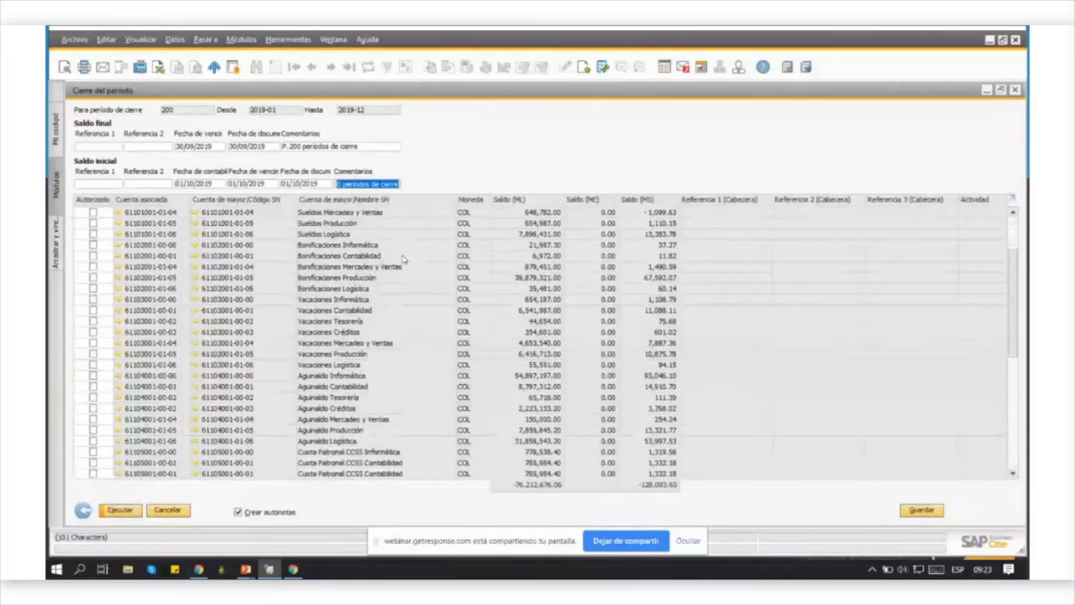
scroll(402, 258, "down", 5)
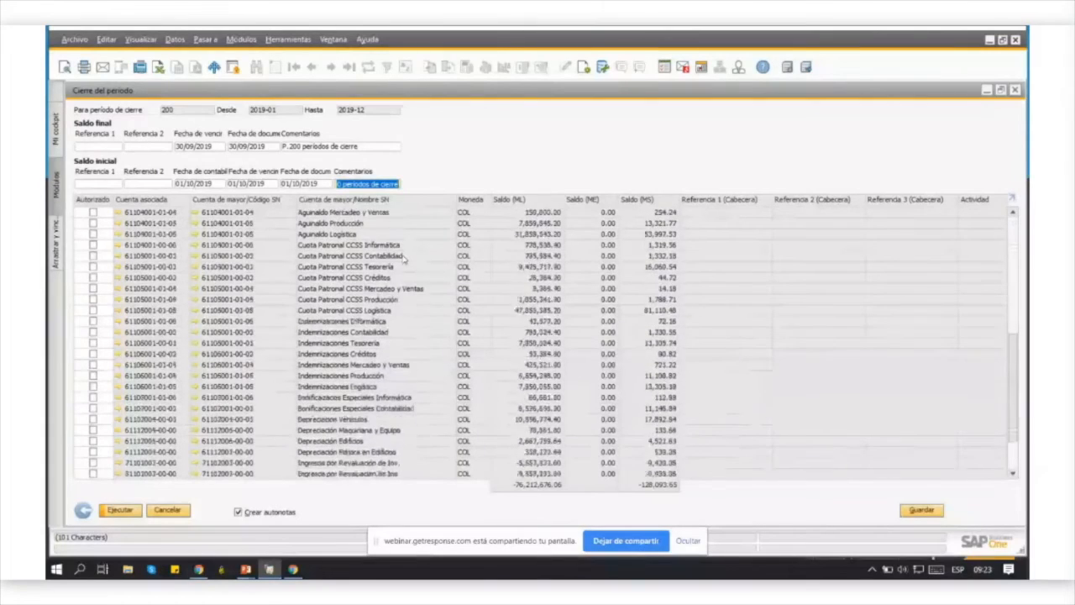
scroll(402, 258, "up", 3)
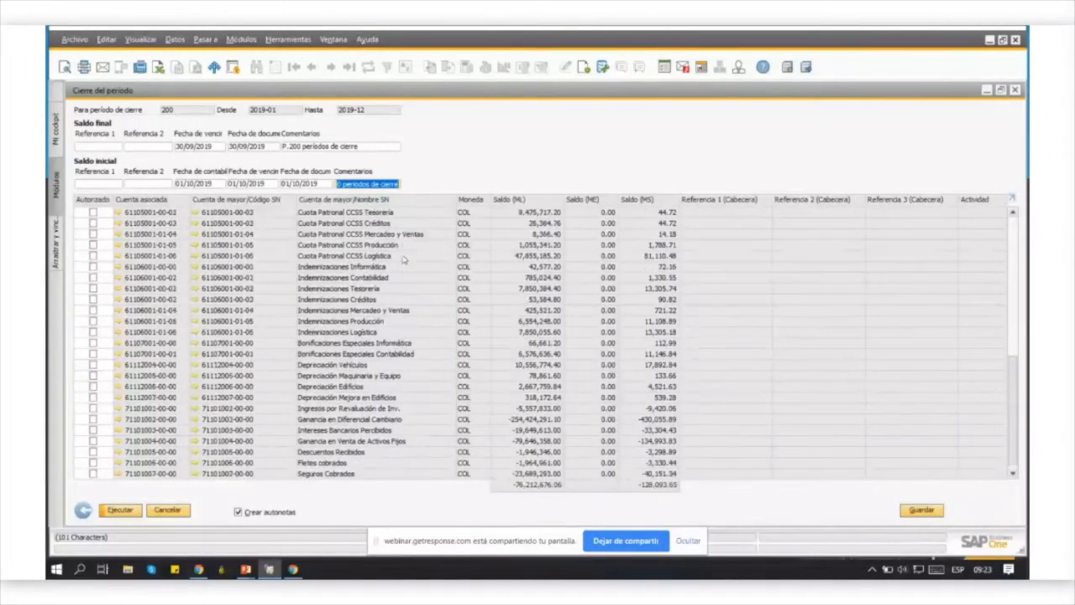
scroll(402, 259, "up", 7)
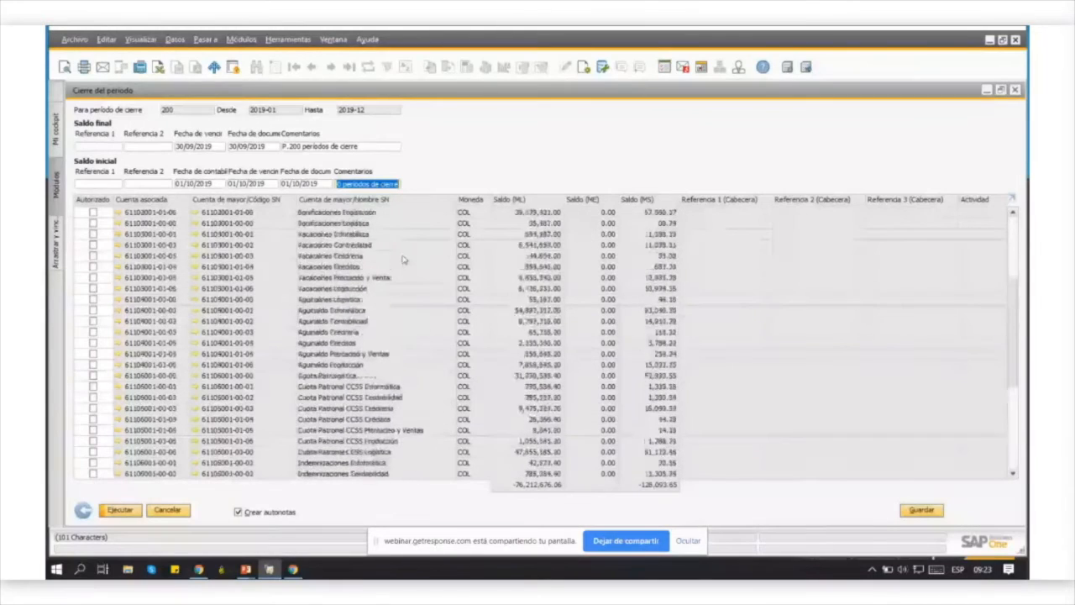
scroll(403, 259, "up", 1)
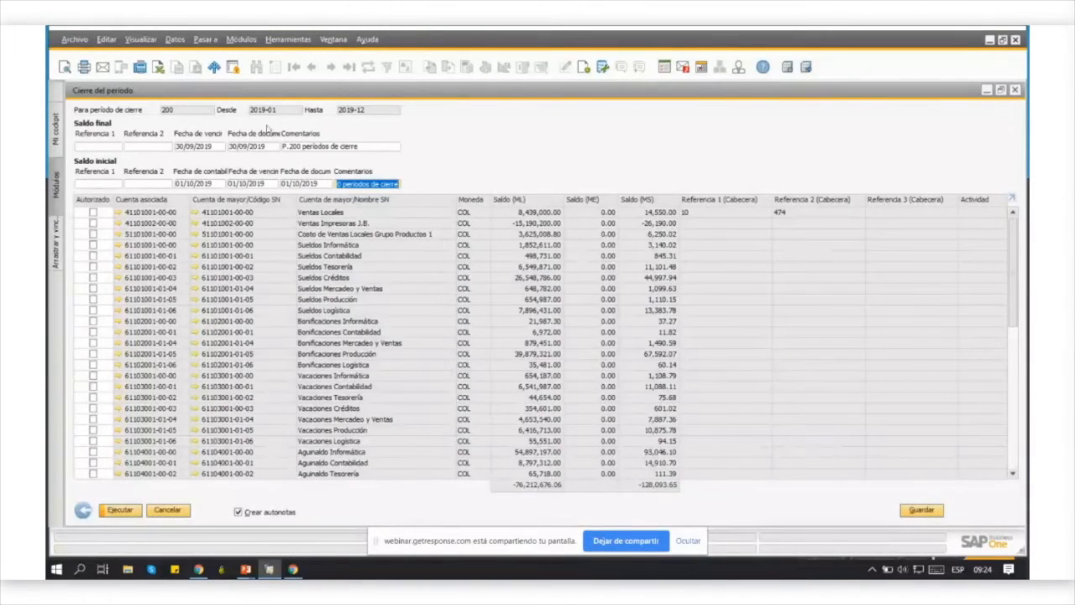
left_click(241, 39)
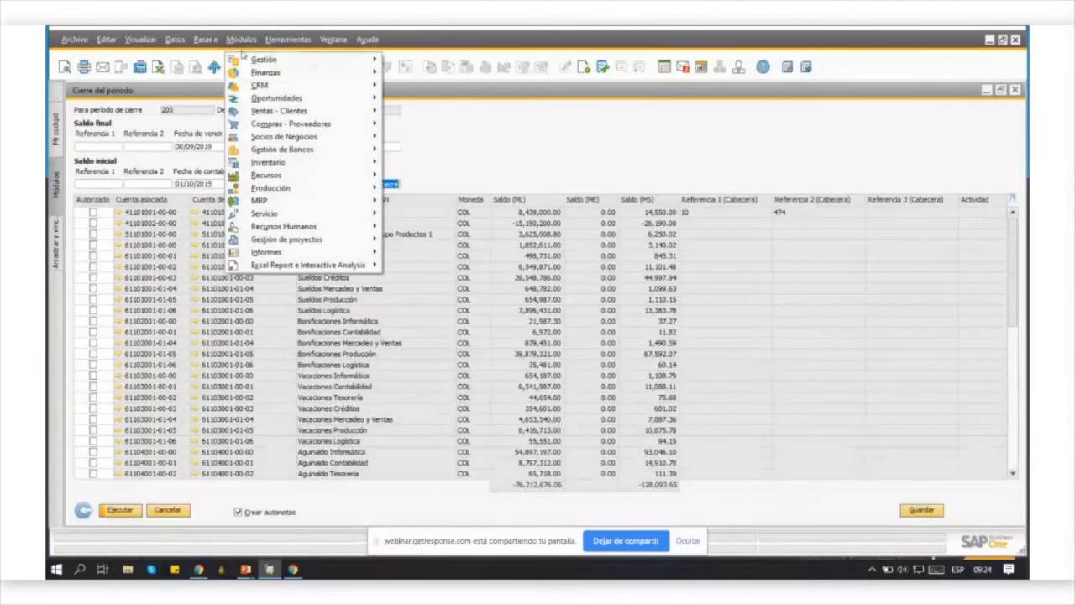
mouse_move(266, 72)
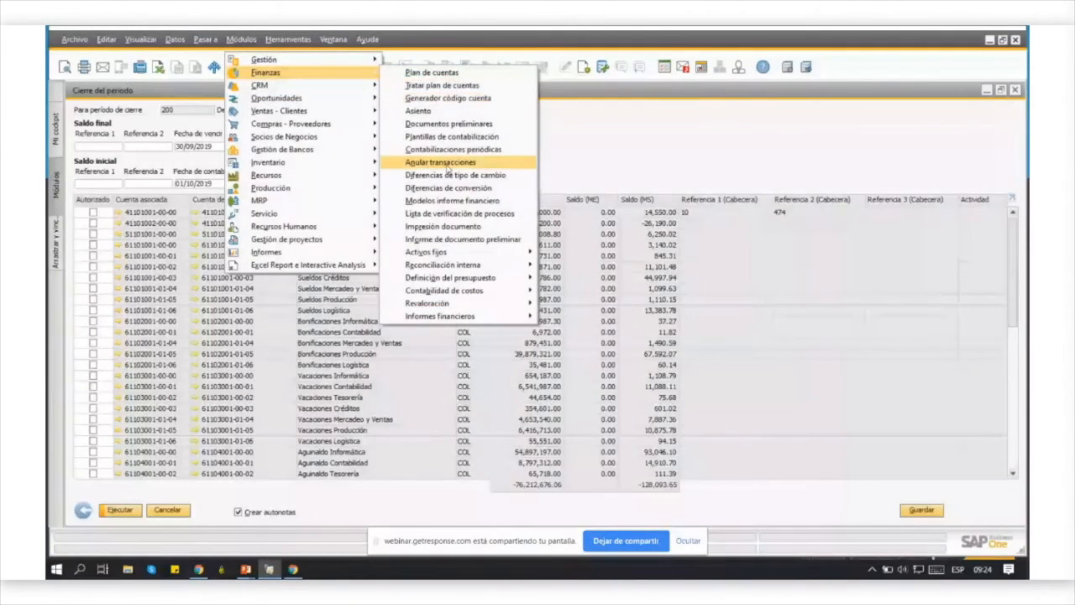
mouse_move(449, 317)
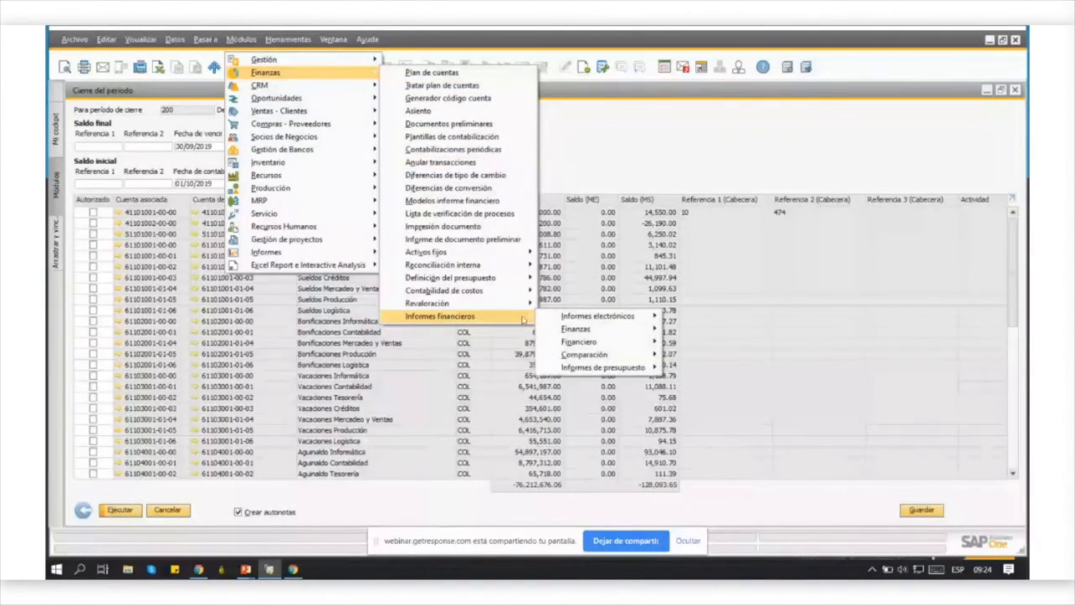
mouse_move(626, 370)
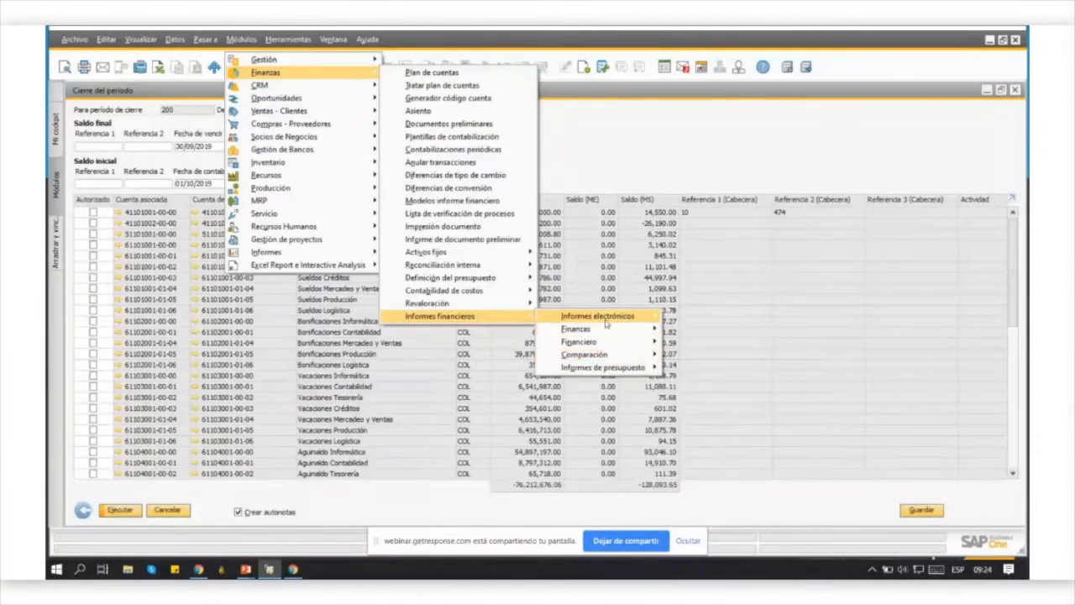
mouse_move(620, 346)
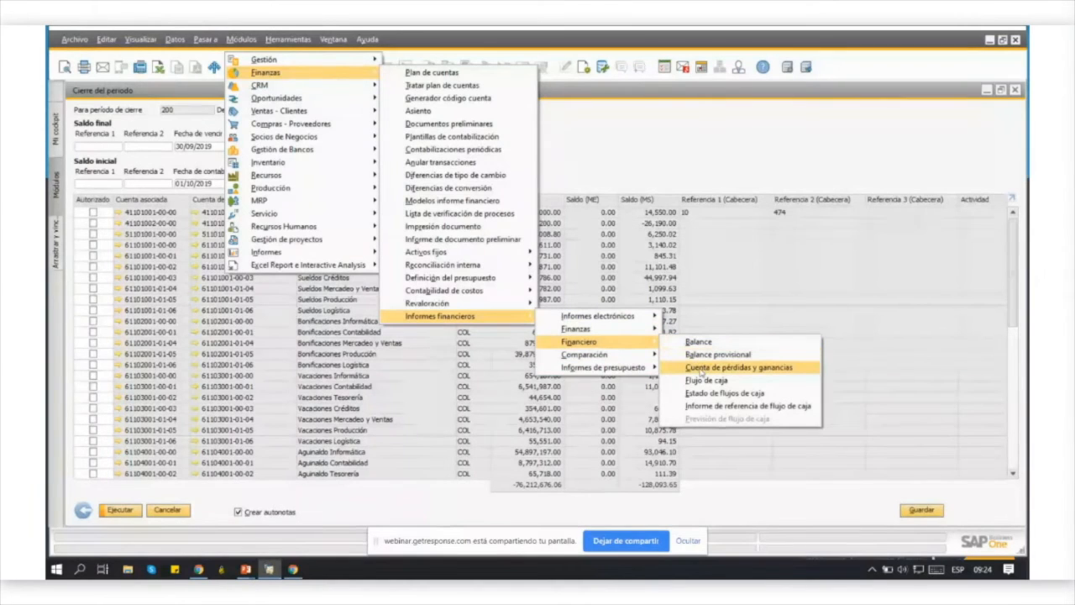
left_click(701, 370)
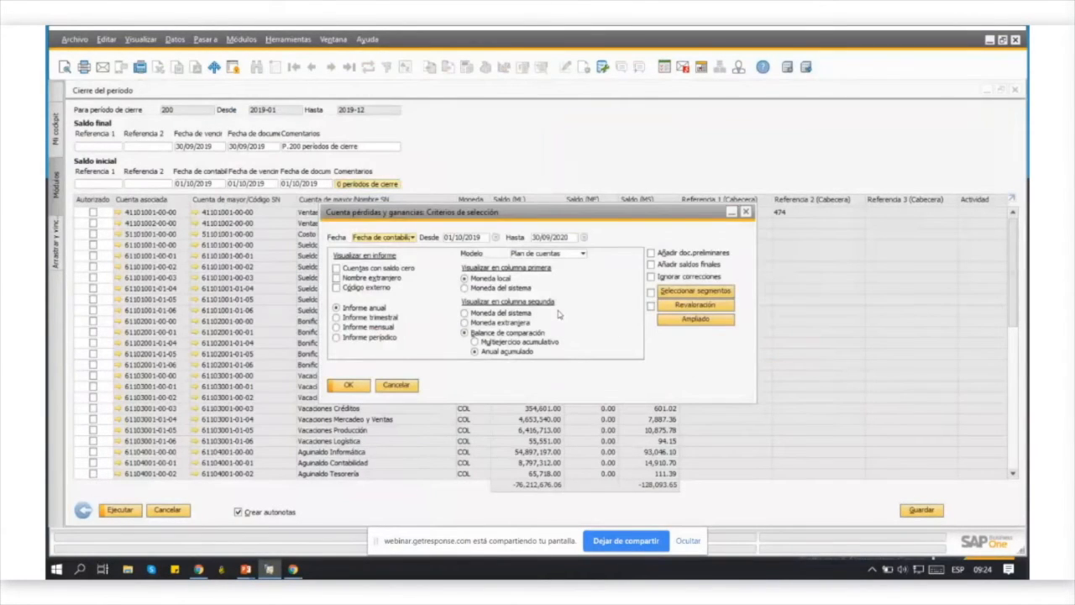
Run the profit and loss report for the posting date range 01/10/2018 to 30/09/2019
left_click(475, 238)
type("01/10/2018")
key("Tab")
key("End")
key("BackSpace")
key("BackSpace")
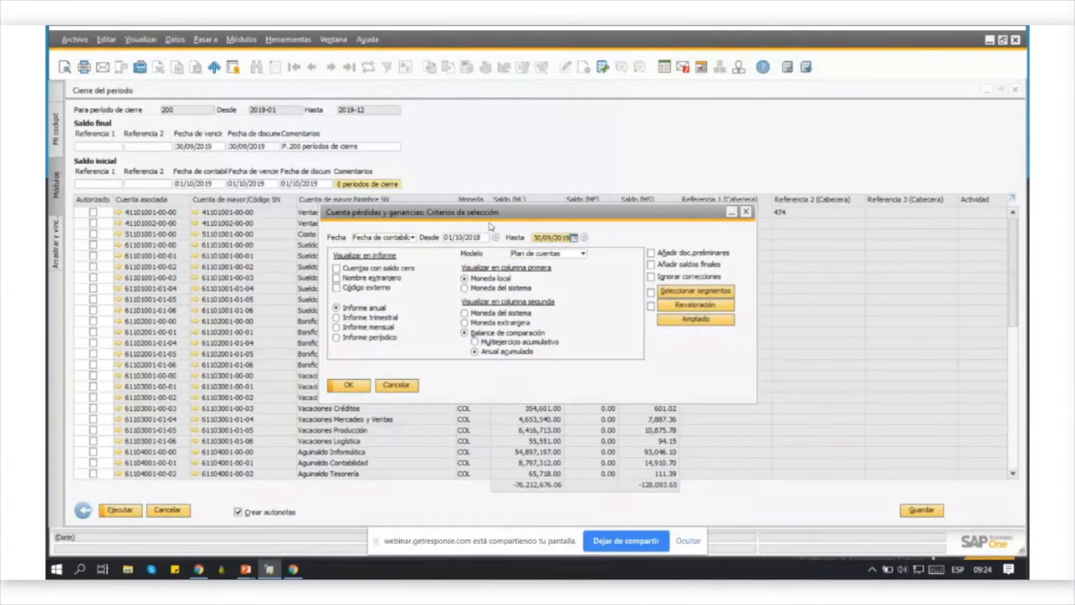
key("Tab")
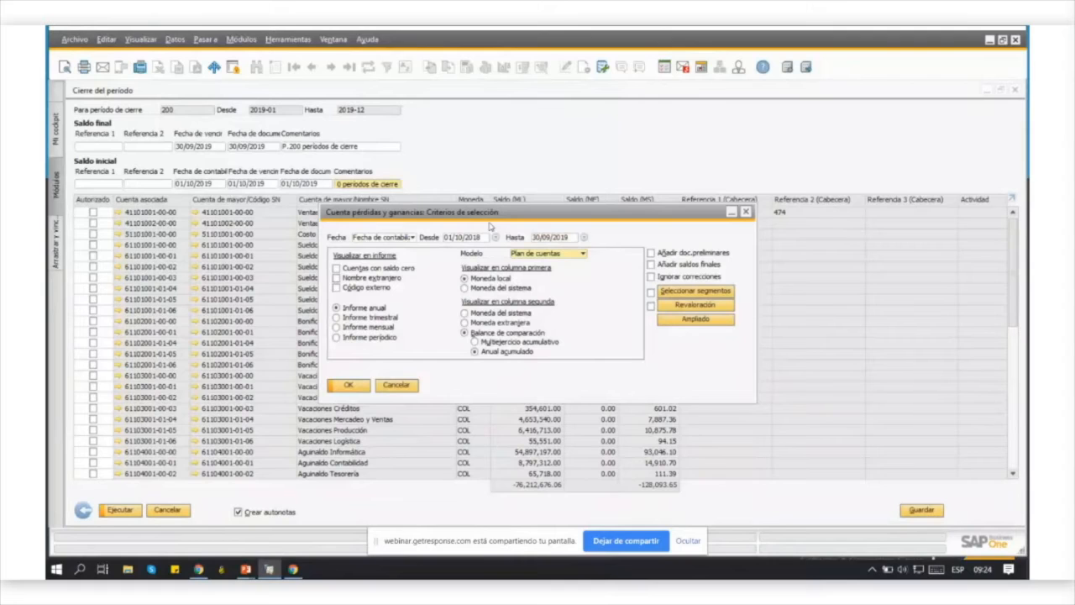
left_click(345, 387)
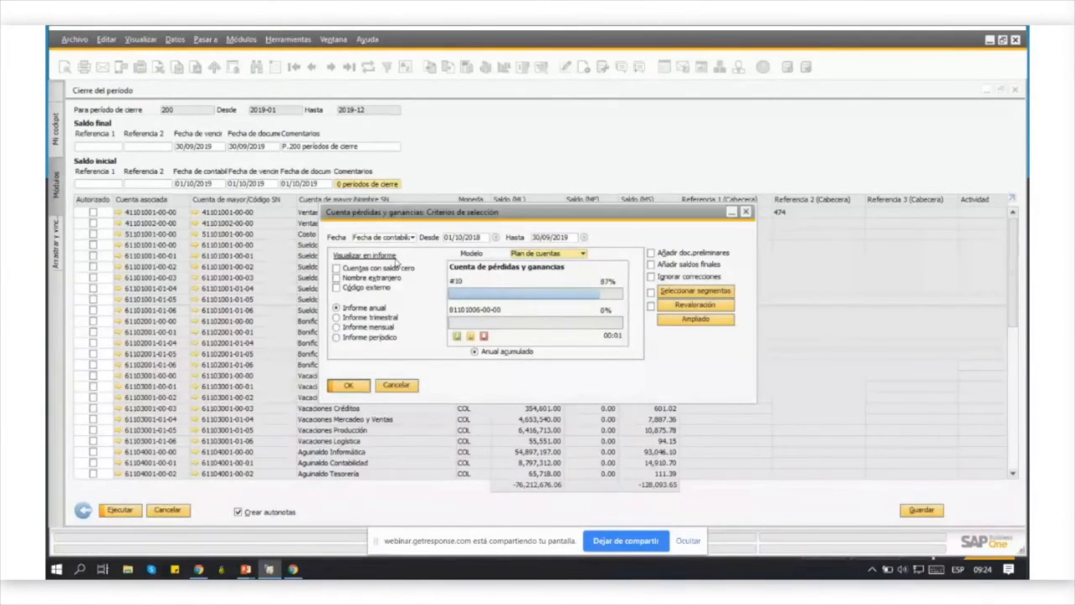
Compare the profit and loss report's final result with the closing total, and close the report
left_click_drag(470, 173, 468, 417)
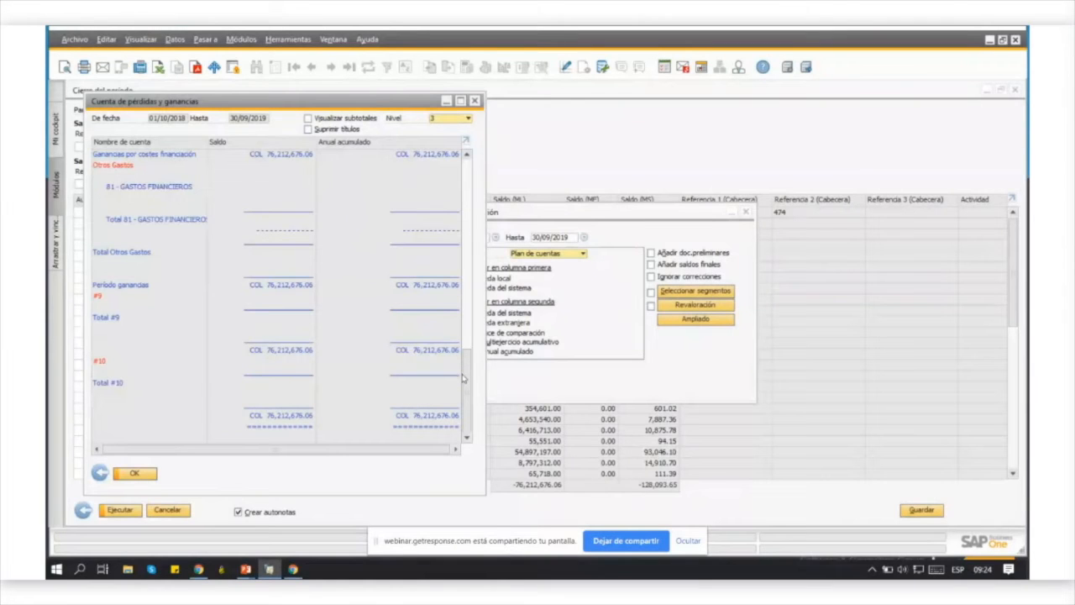
left_click_drag(464, 379, 466, 201)
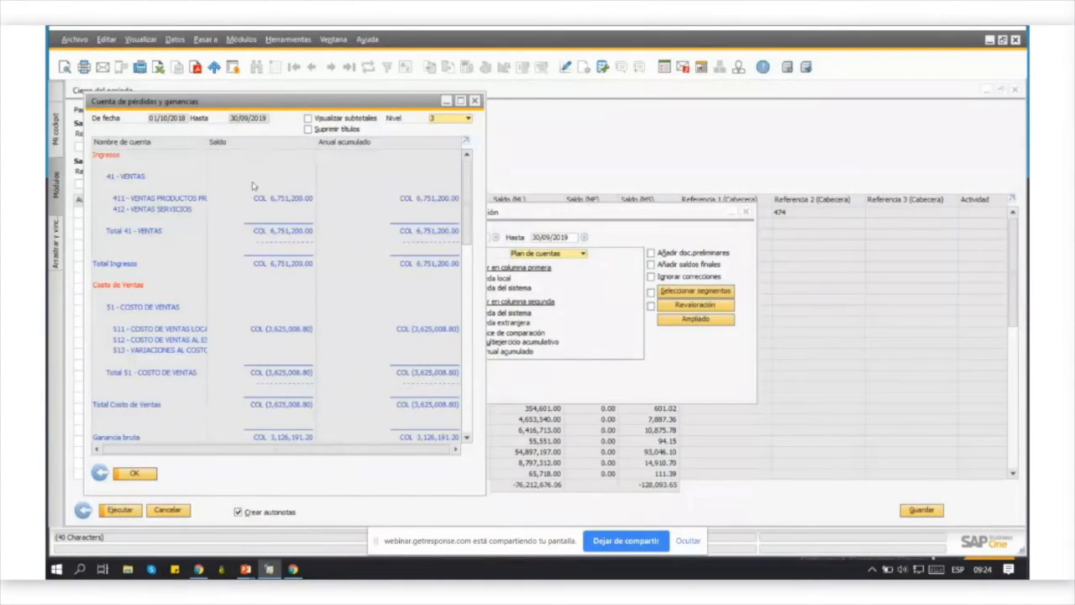
left_click(474, 102)
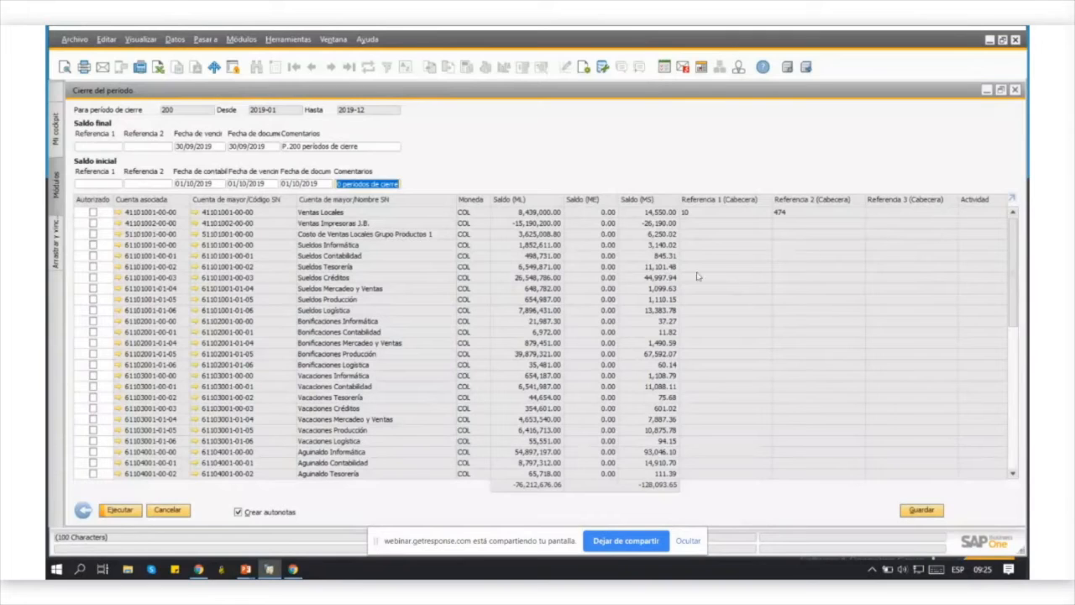
Try authorizing three Cuota Patronal CCSS accounts individually and all accounts at once, clearing the selection each time
left_click_drag(1013, 264, 1002, 417)
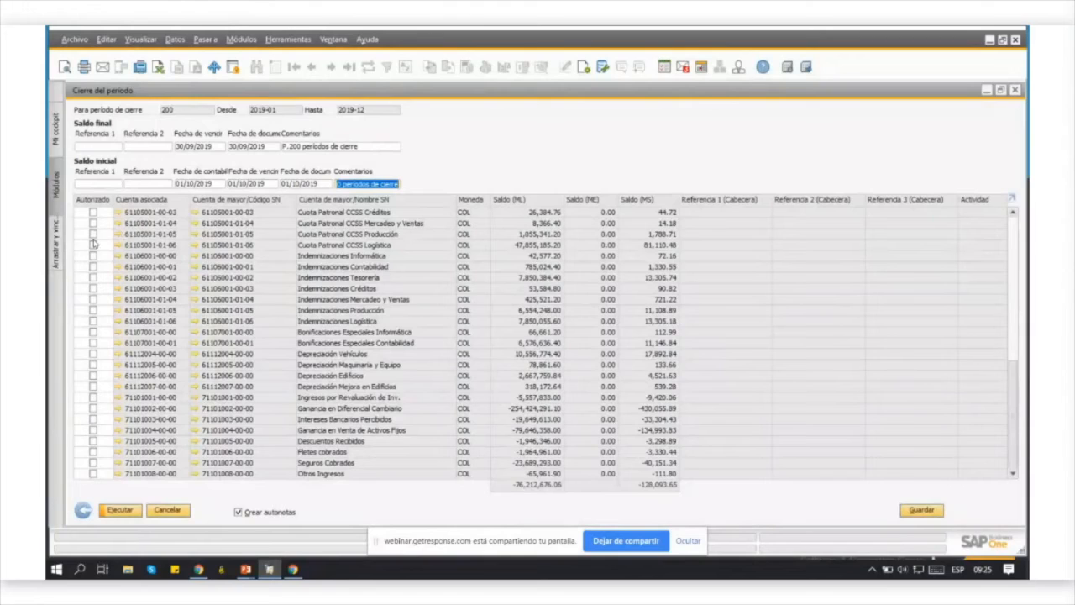
left_click(93, 213)
left_click(93, 224)
left_click(94, 235)
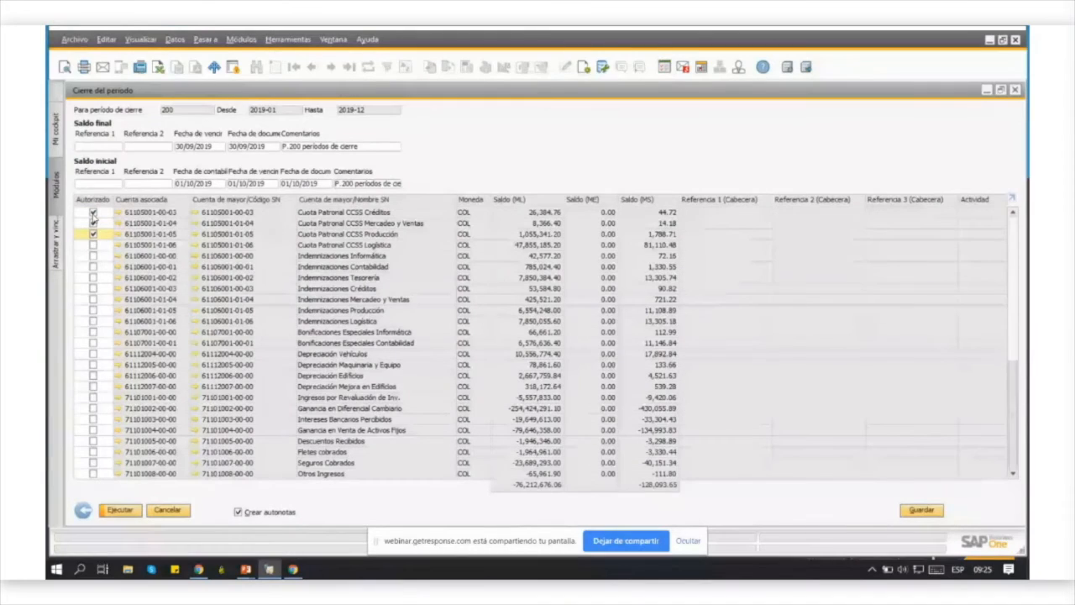
double_click(94, 202)
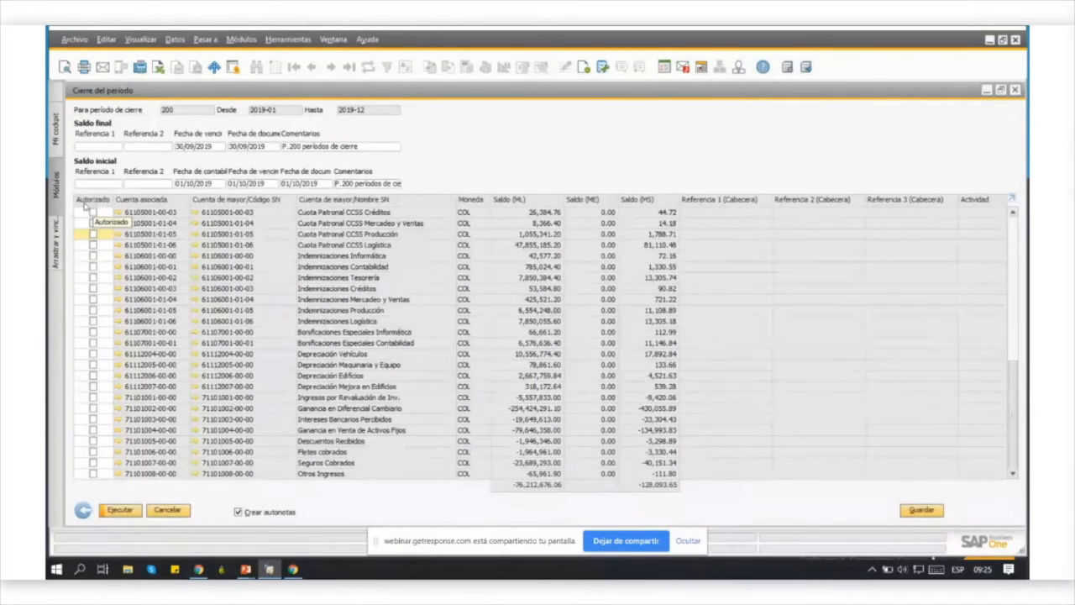
double_click(92, 203)
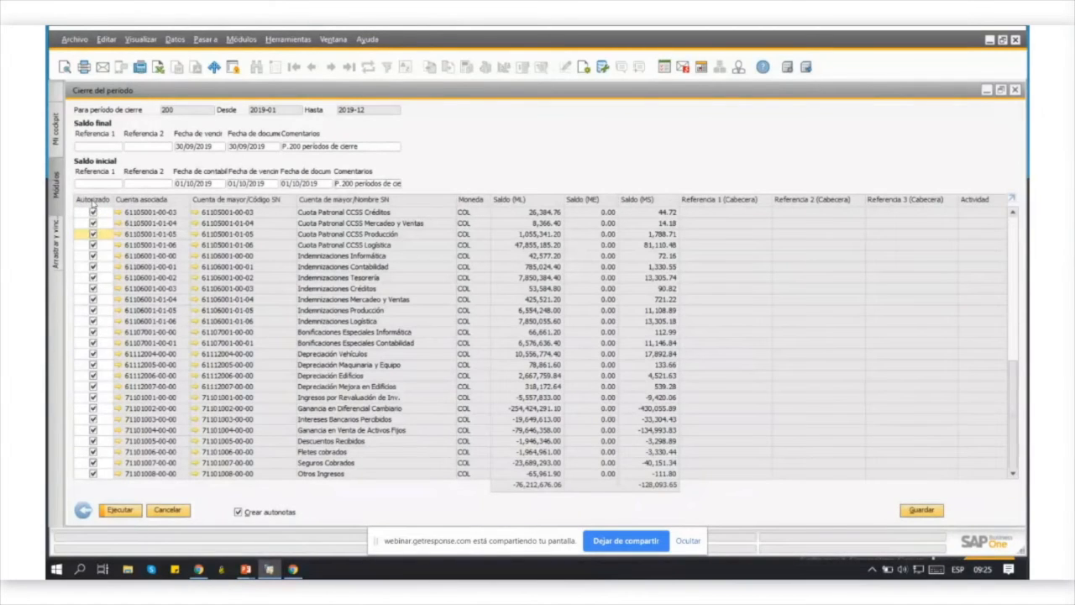
double_click(92, 203)
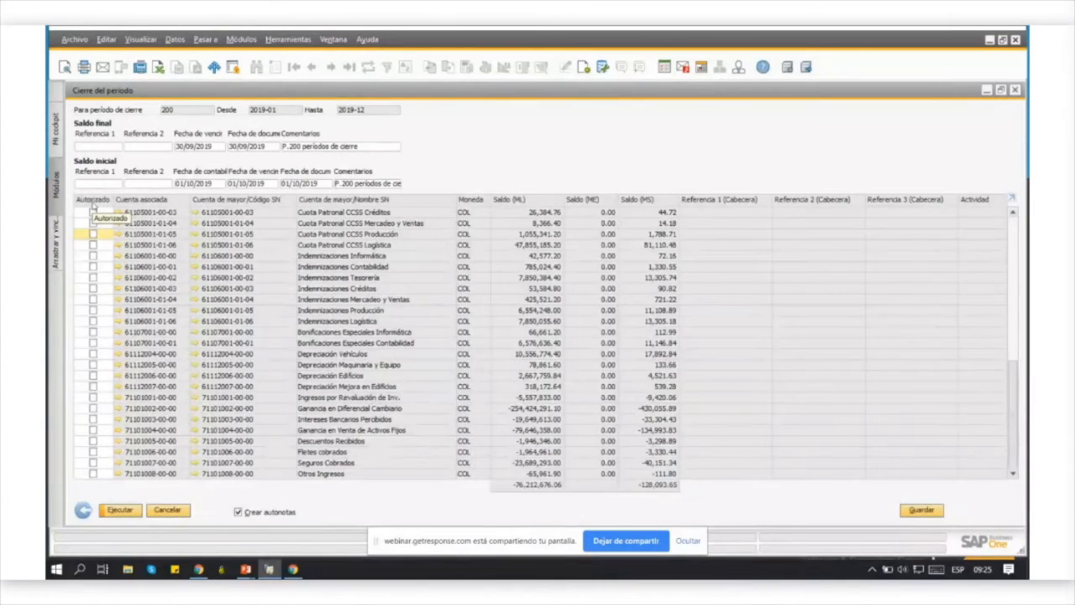
Authorize all listed accounts, check the selection through the list, and execute the period closing
double_click(95, 199)
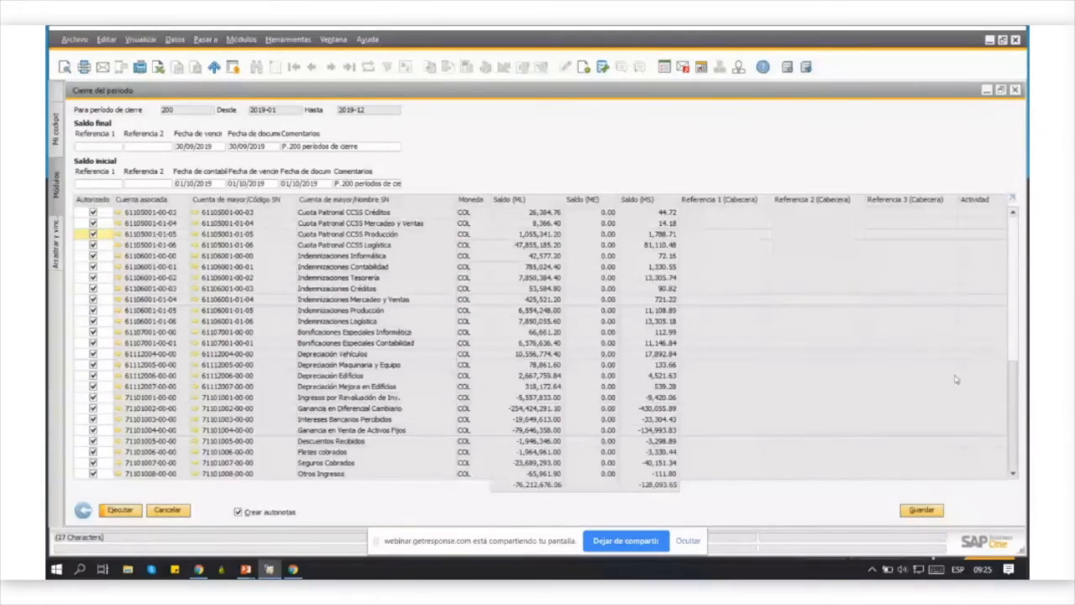
left_click_drag(1014, 396, 1013, 237)
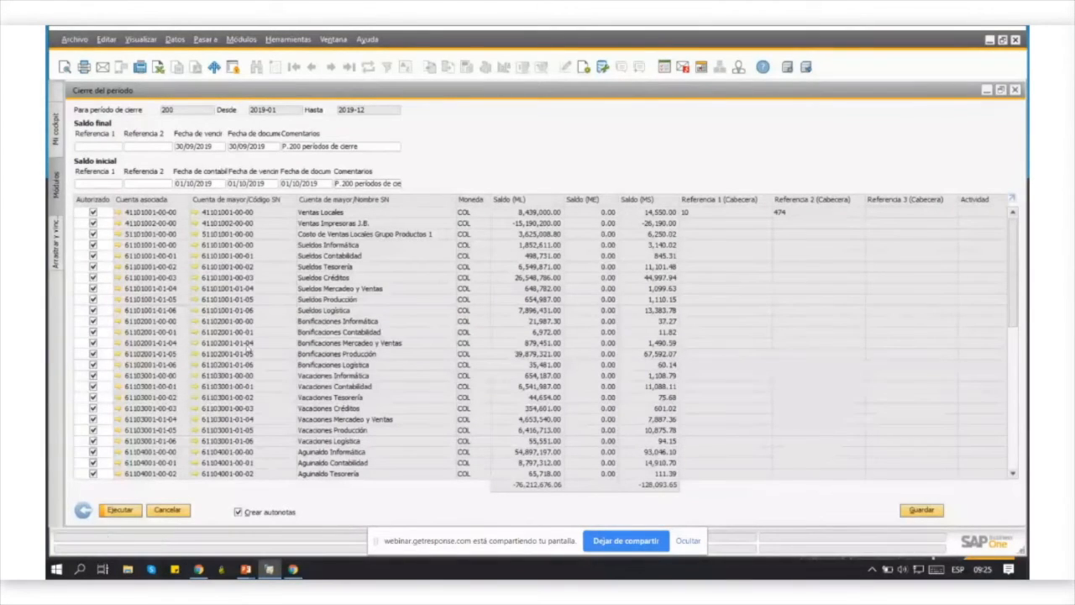
scroll(178, 384, "down", 3)
scroll(351, 392, "down", 6)
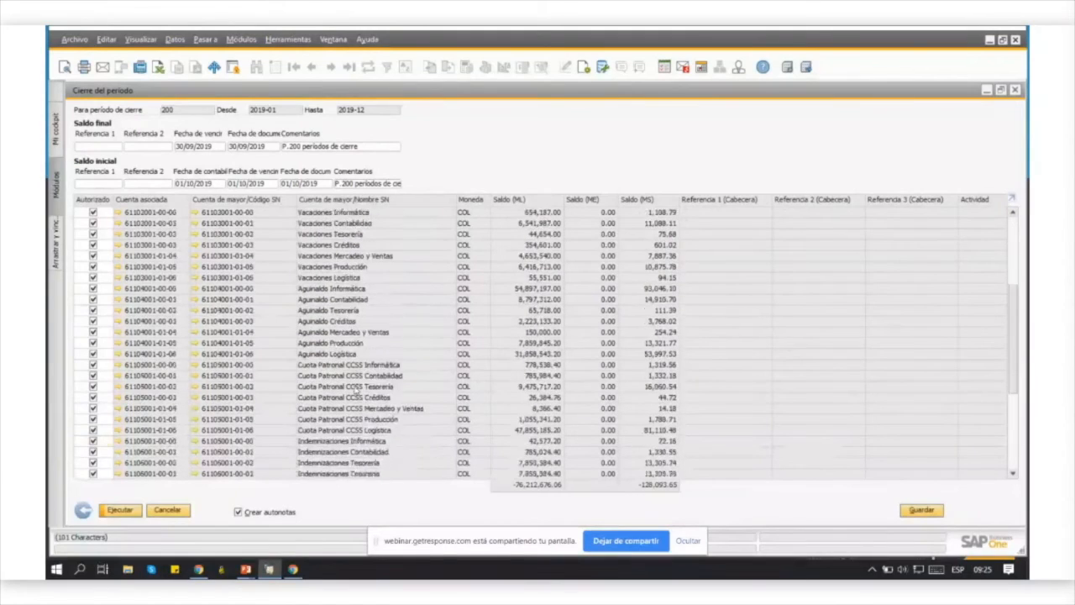
scroll(352, 391, "down", 1)
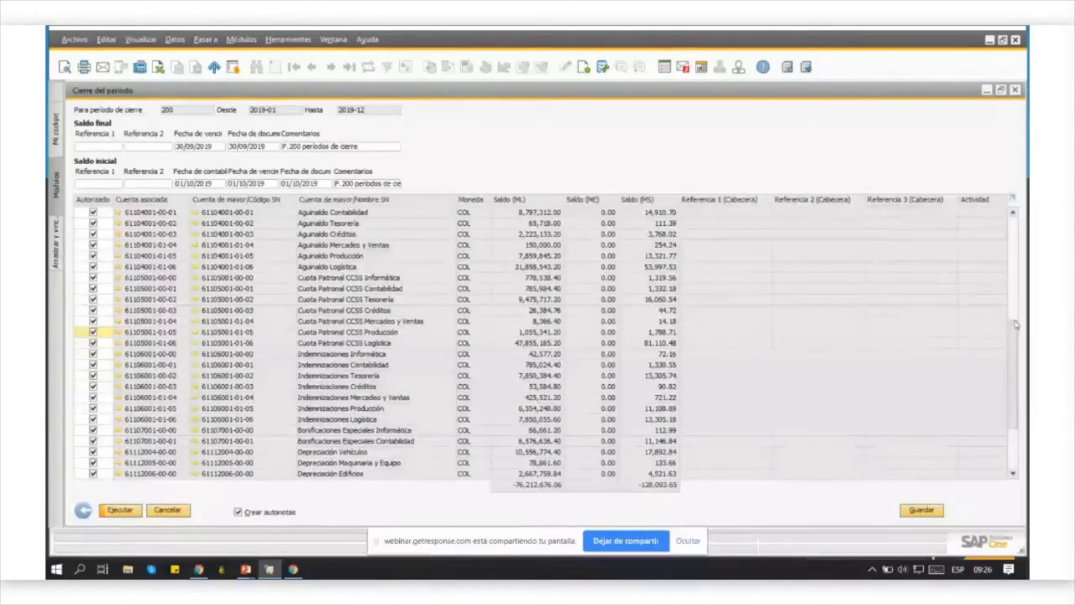
scroll(911, 407, "down", 4)
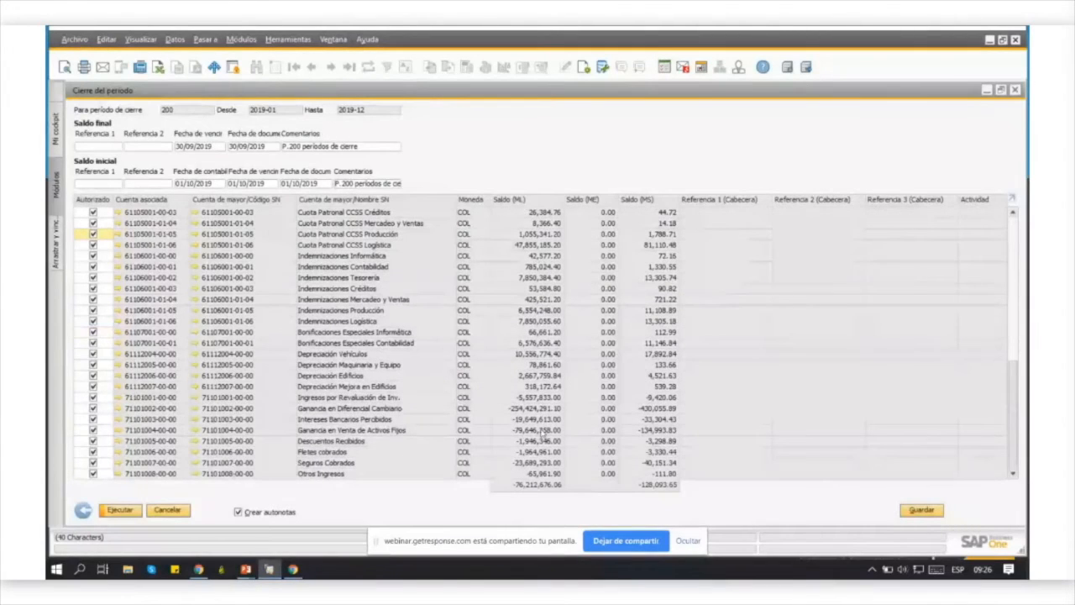
left_click(122, 510)
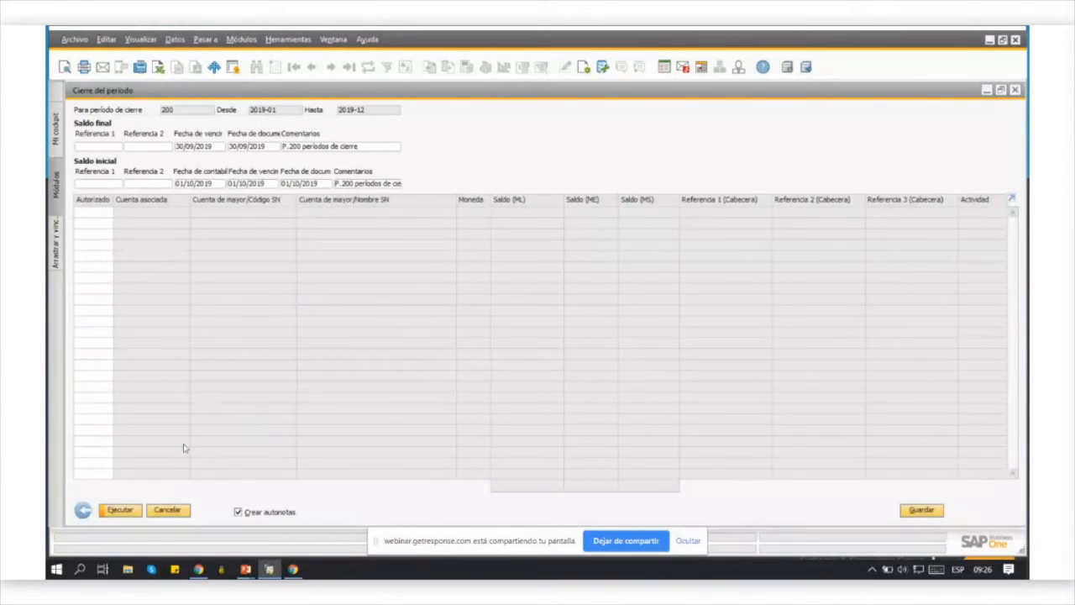
Return to the closing selection criteria and display the most recent journal entry in Asiento
left_click(83, 510)
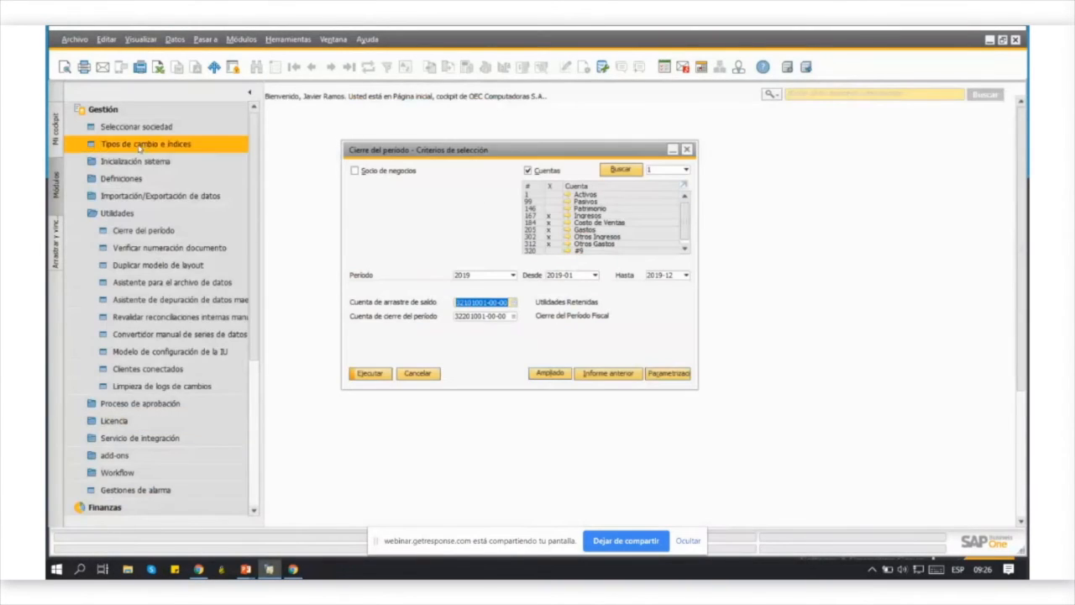
left_click(107, 117)
left_click(105, 127)
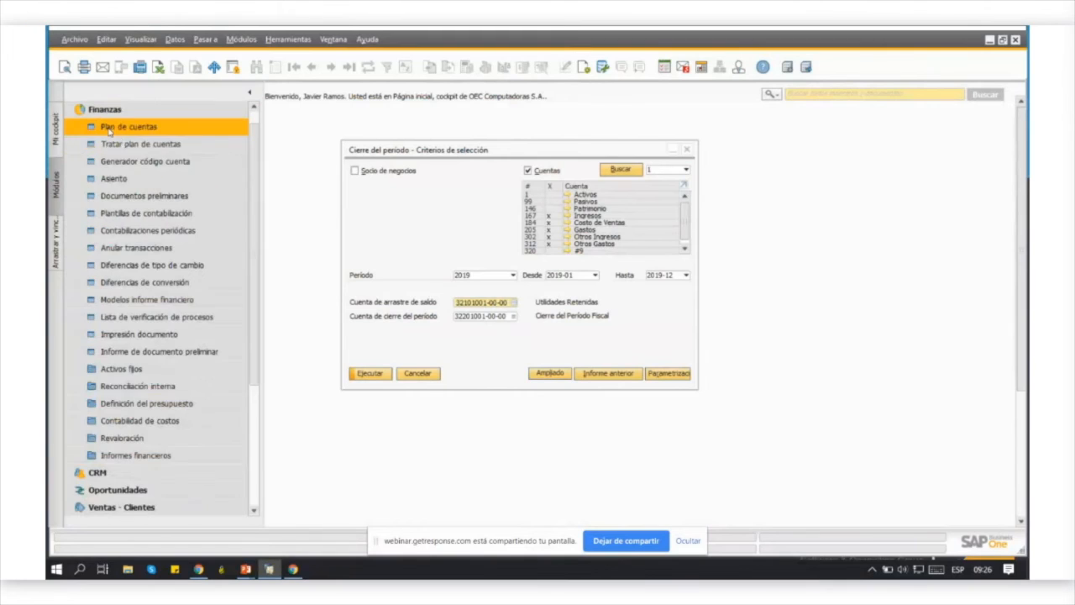
left_click(113, 179)
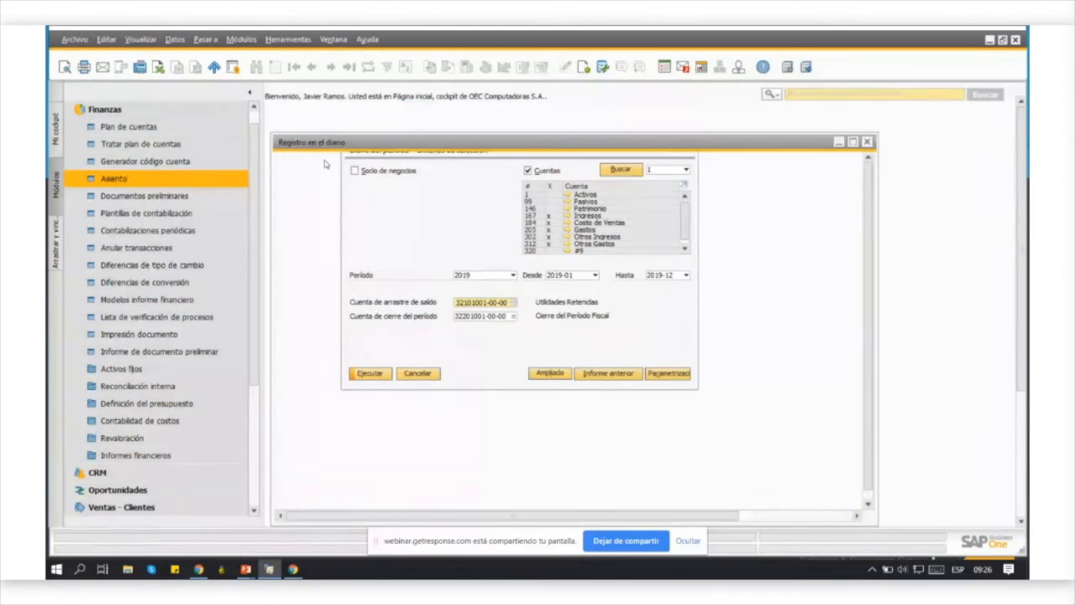
left_click(349, 67)
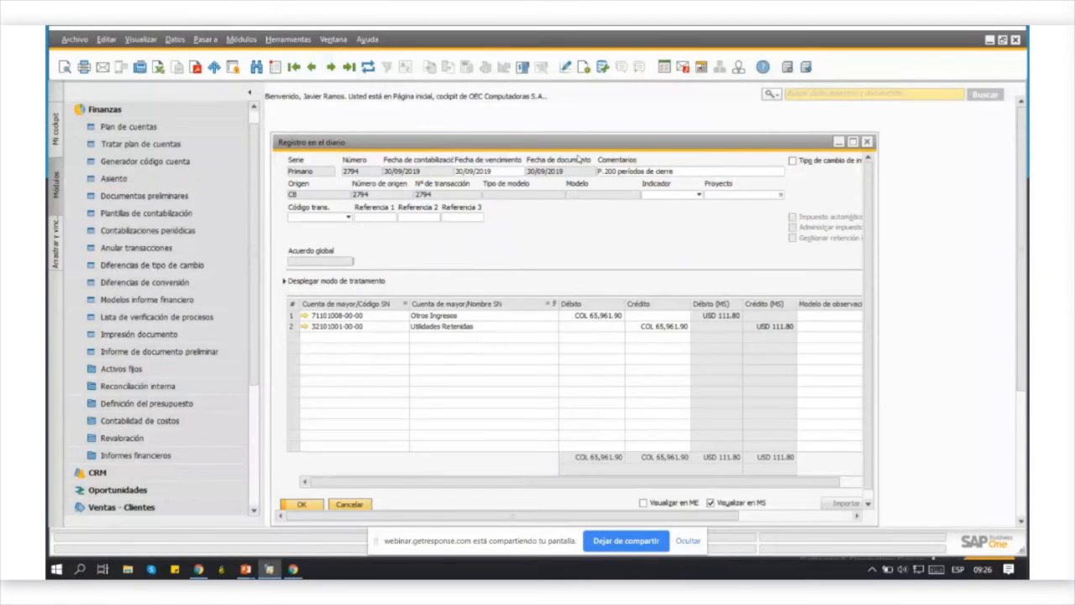
Browse backward through the preceding period-closing journal entries, reviewing their accounts and amounts, and close the journal entry window
left_click_drag(582, 148, 580, 123)
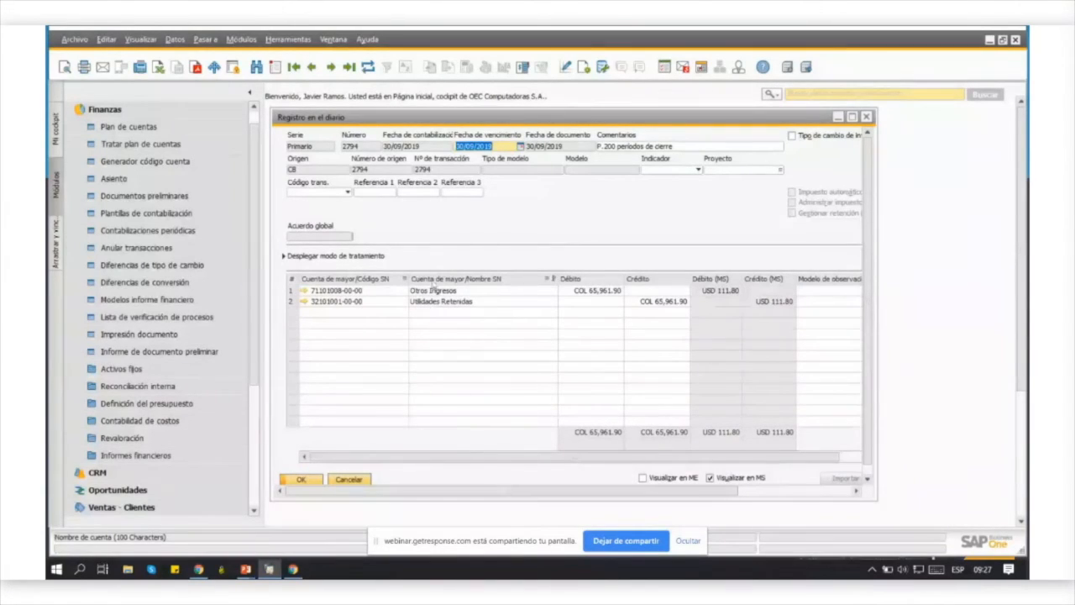
left_click(312, 67)
left_click(312, 67)
left_click(311, 67)
left_click(311, 67)
left_click(311, 67)
left_click(311, 67)
left_click(312, 68)
left_click(311, 67)
left_click(311, 67)
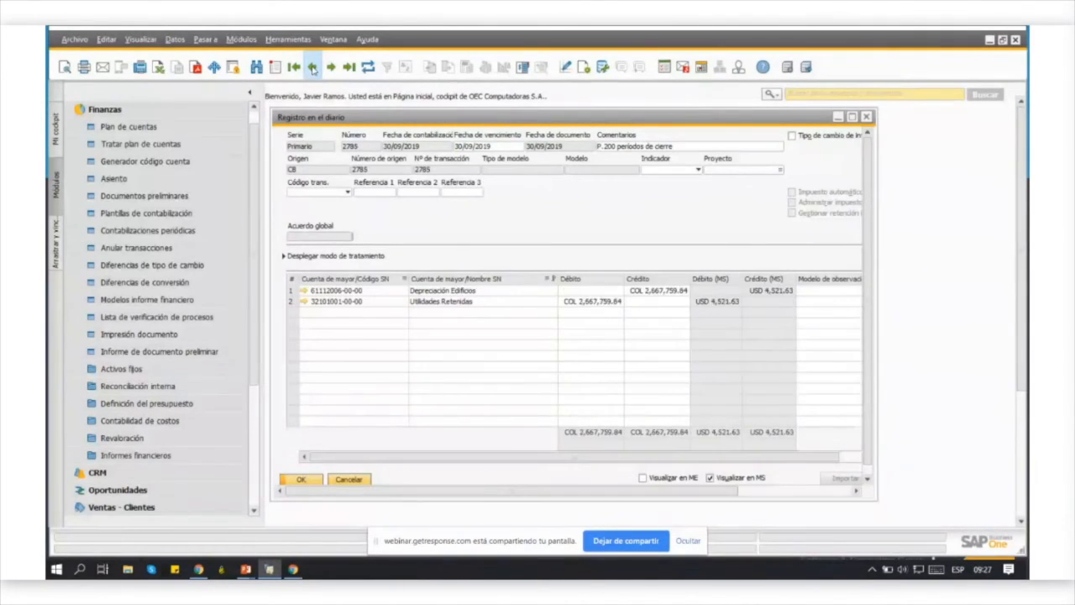
left_click(866, 117)
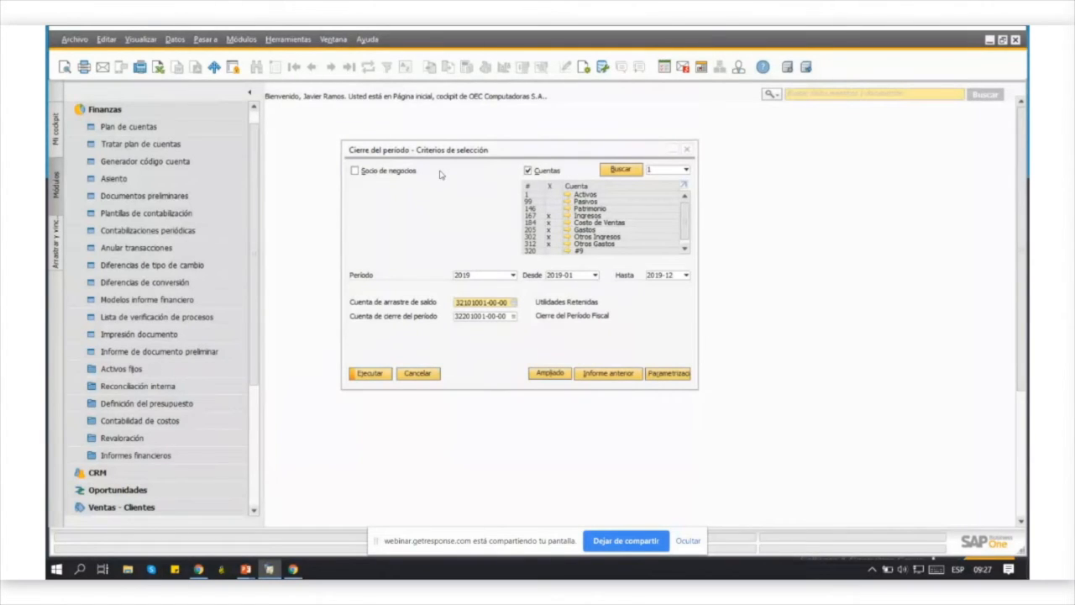
Rerun the 2019 closing selection for periods 2019-01 to 2019-12 to check for remaining balances, and return to the criteria
left_click(361, 374)
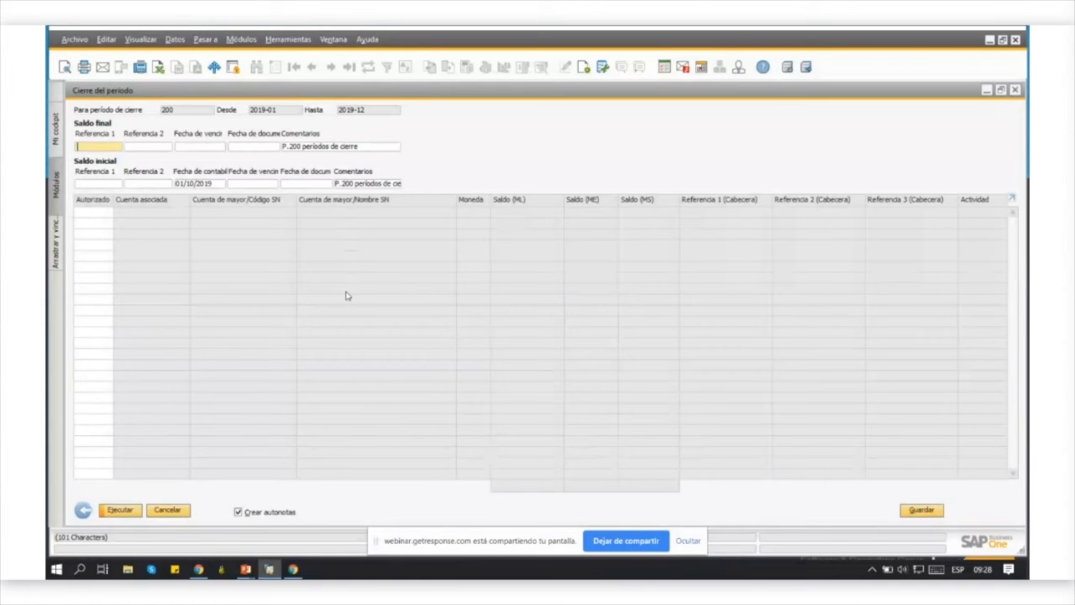
left_click(82, 510)
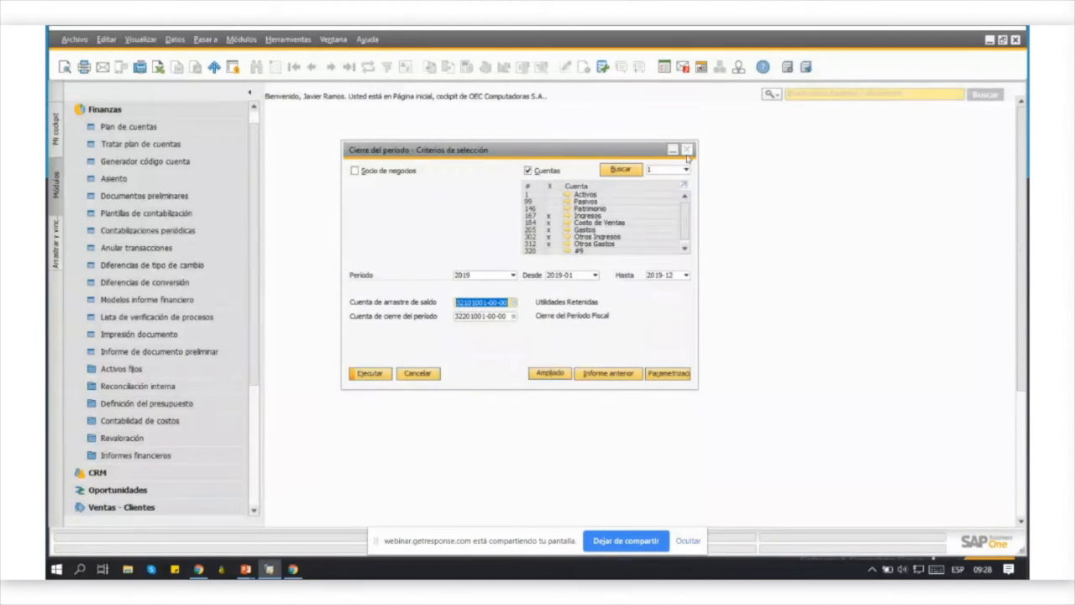
Open the Períodos contables list under Inicialización sistema and set the status of period 2019-01 to Bloqueado
left_click(125, 111)
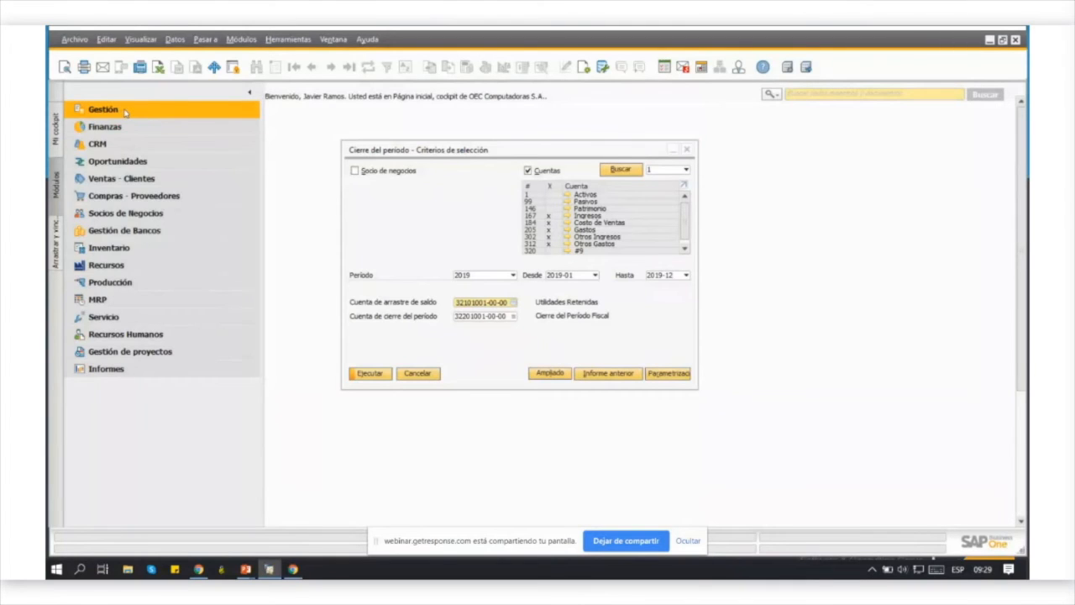
left_click(124, 112)
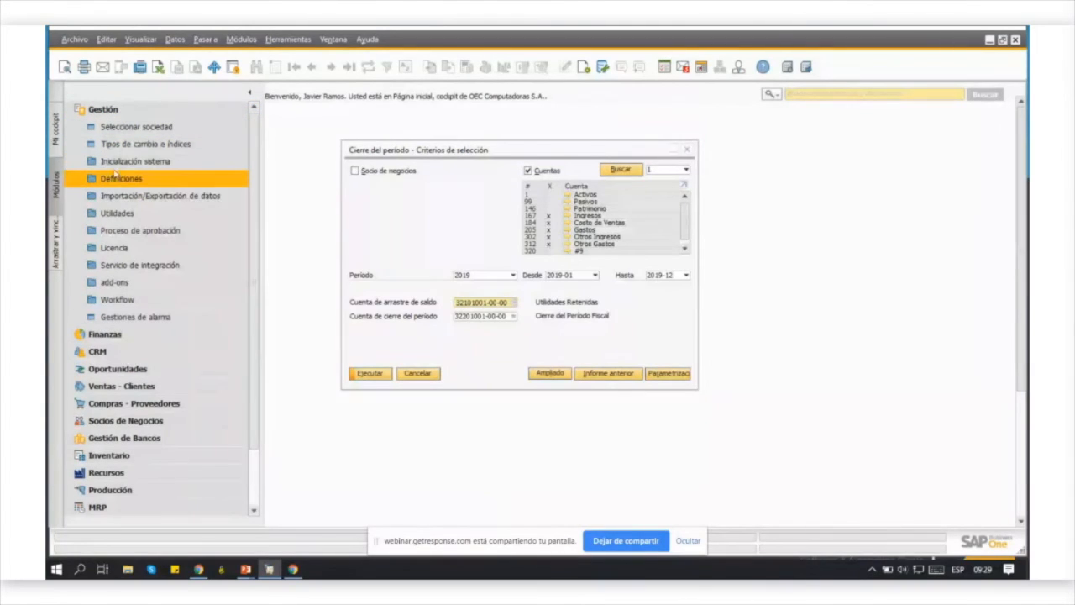
left_click(122, 161)
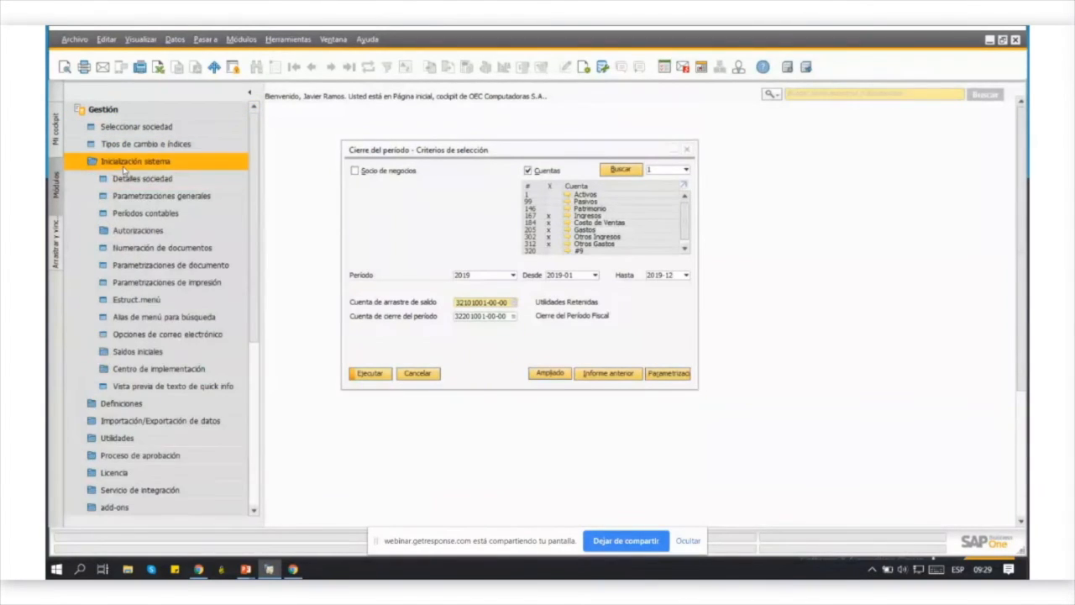
left_click(130, 213)
scroll(695, 214, "down", 4)
left_click_drag(762, 196, 763, 298)
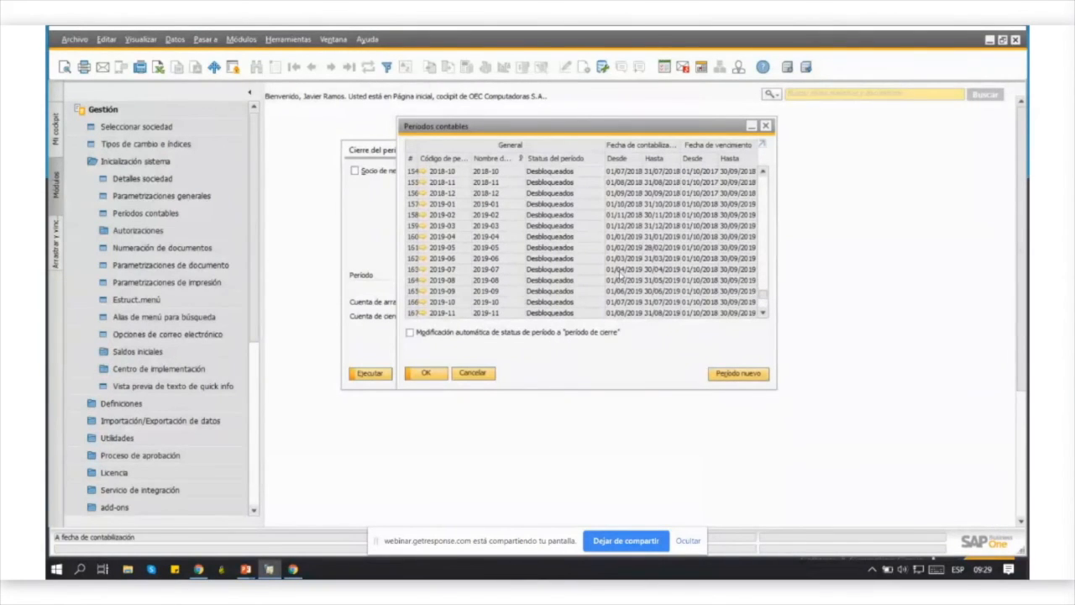
left_click(421, 207)
left_click(699, 322)
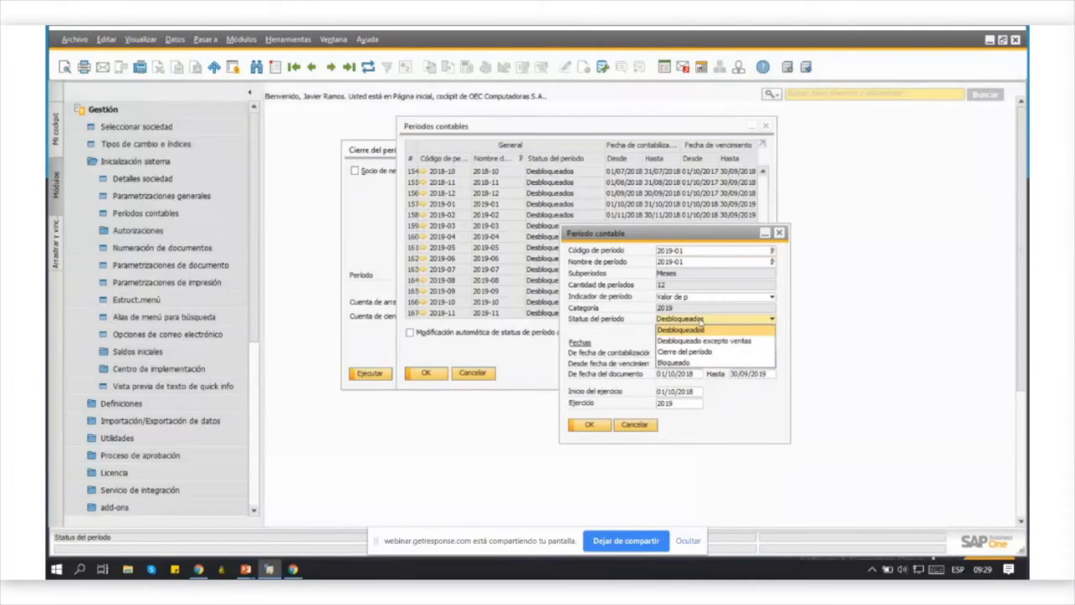
left_click(676, 362)
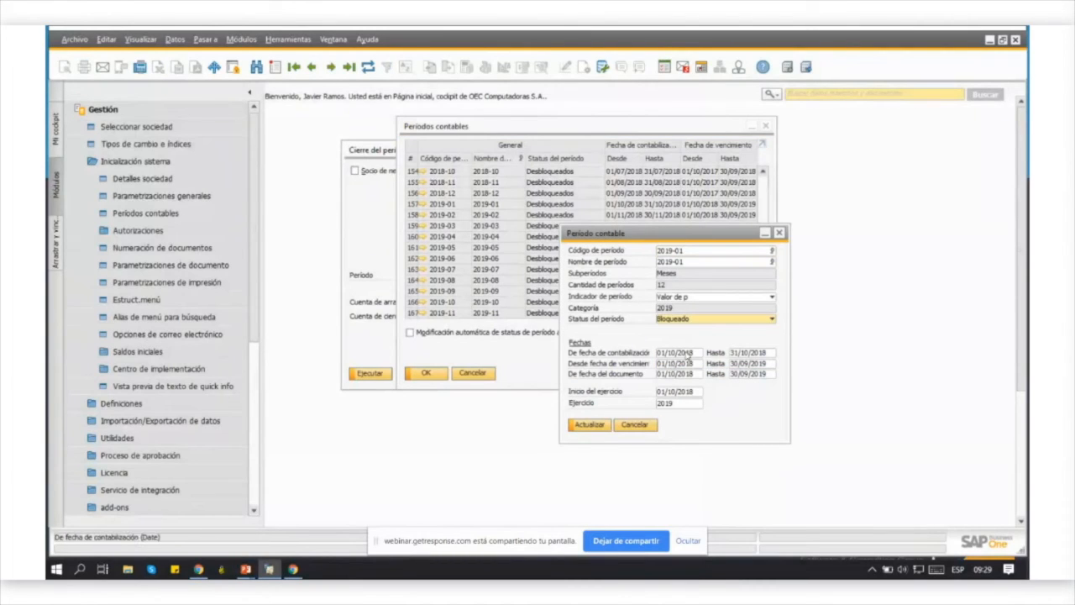
left_click(592, 426)
left_click(592, 425)
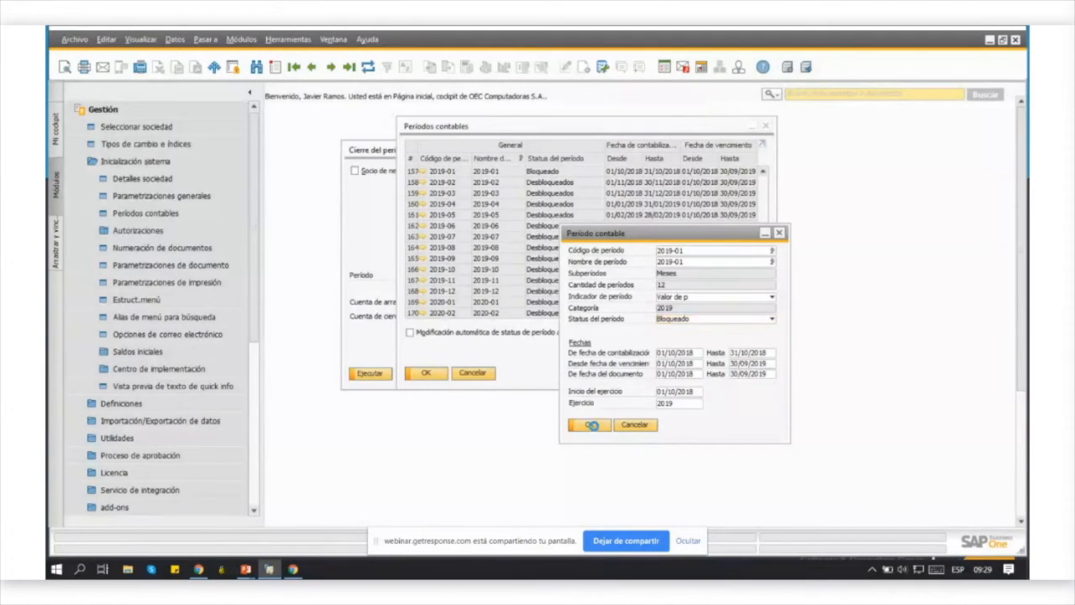
Set the status of accounting periods 2019-02 and 2019-03 to Bloqueado, updating each period
left_click(711, 320)
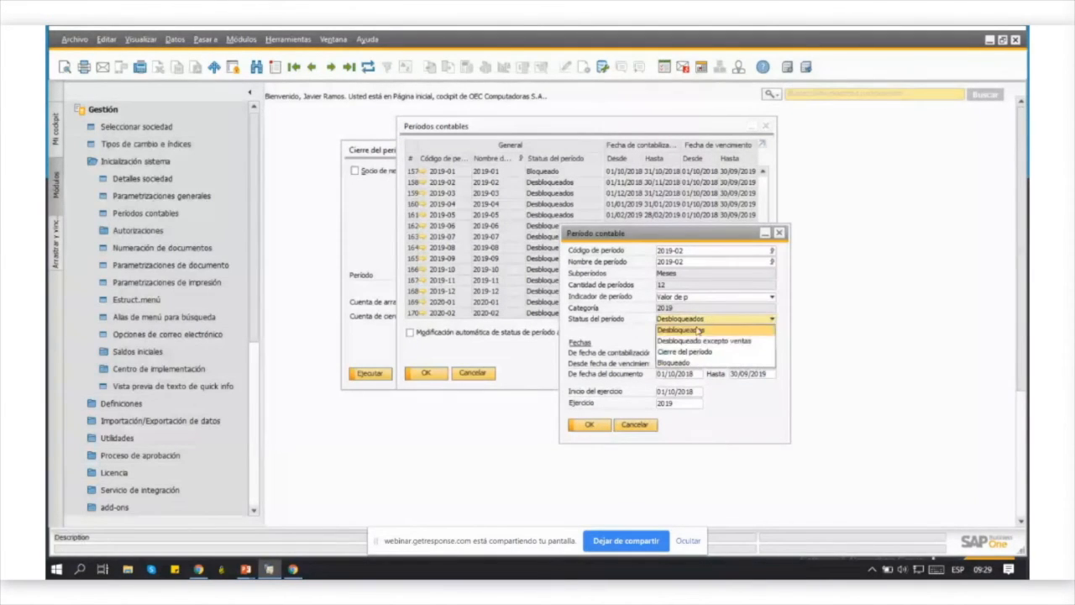
left_click(671, 363)
left_click(598, 422)
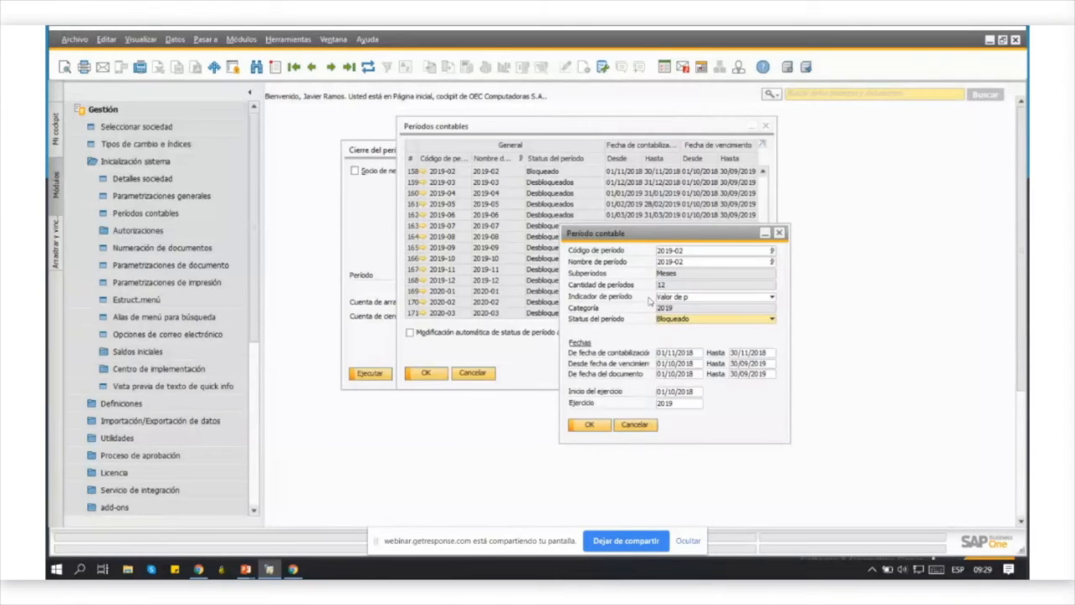
left_click_drag(650, 239, 694, 240)
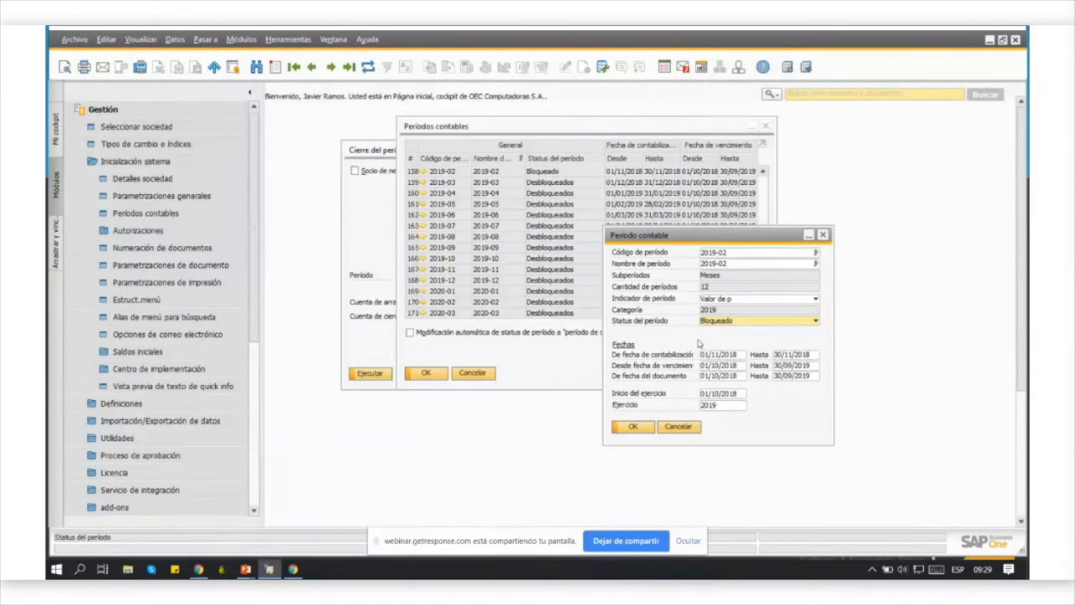
left_click(632, 427)
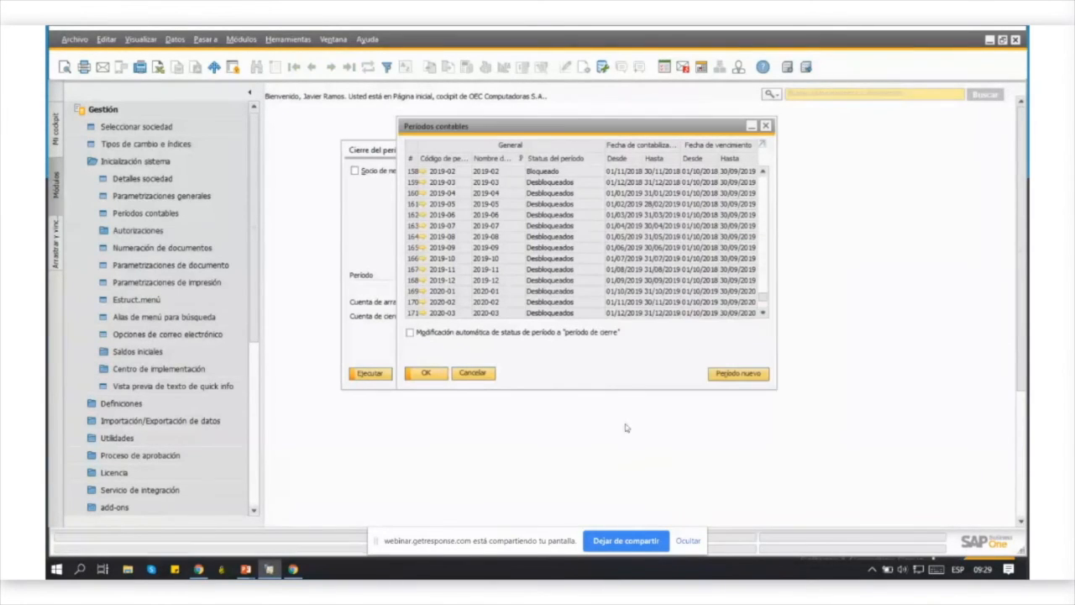
double_click(423, 182)
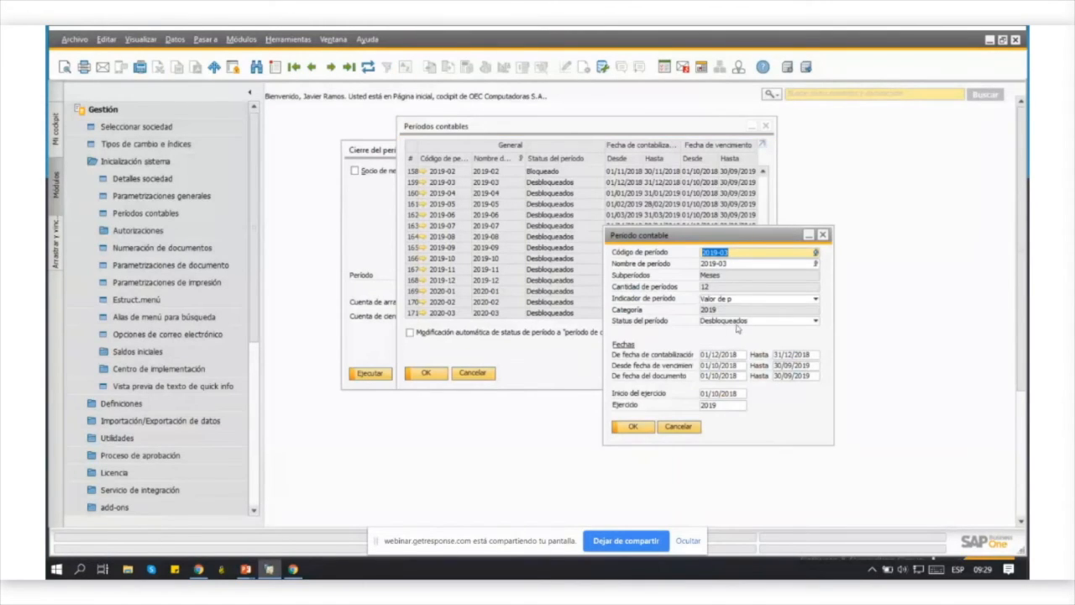
left_click(753, 321)
left_click(718, 366)
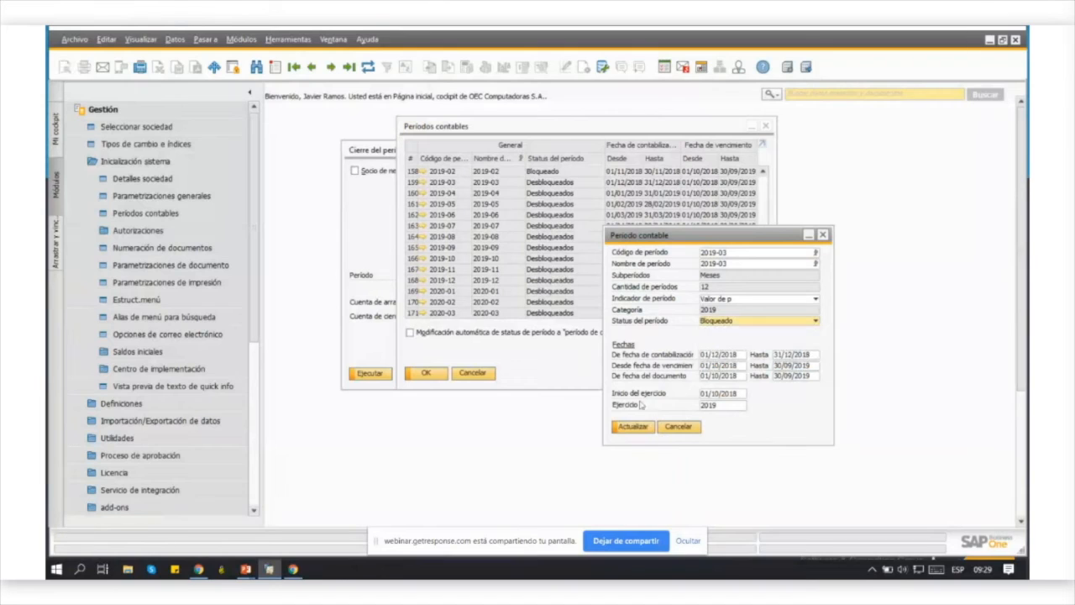
left_click(631, 426)
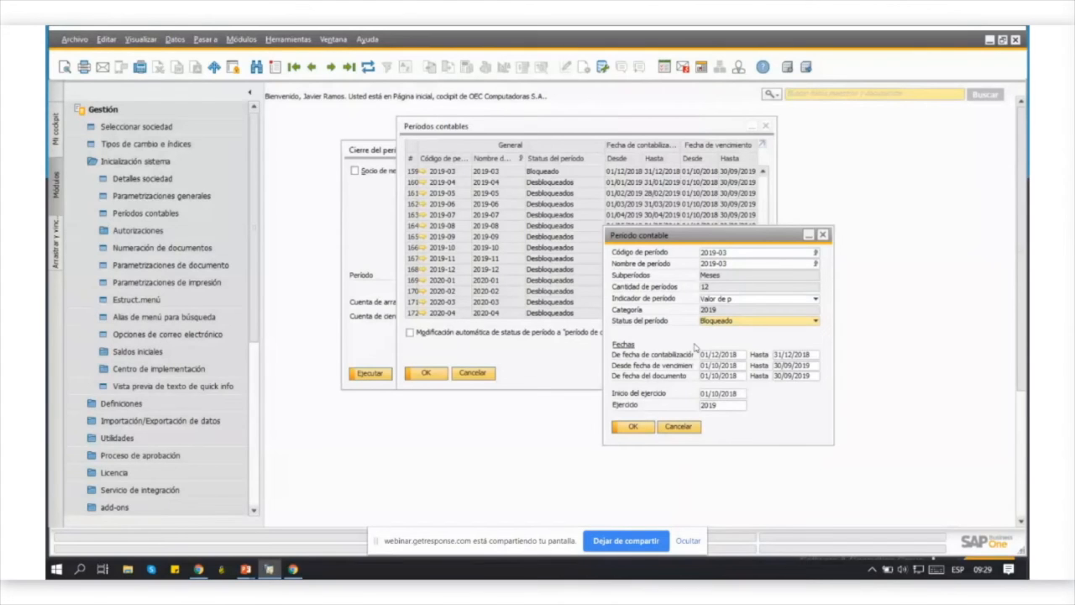
Set the status of accounting periods 2019-04 and 2019-05 to Bloqueado, and close the Períodos contables list
key("Page_Down")
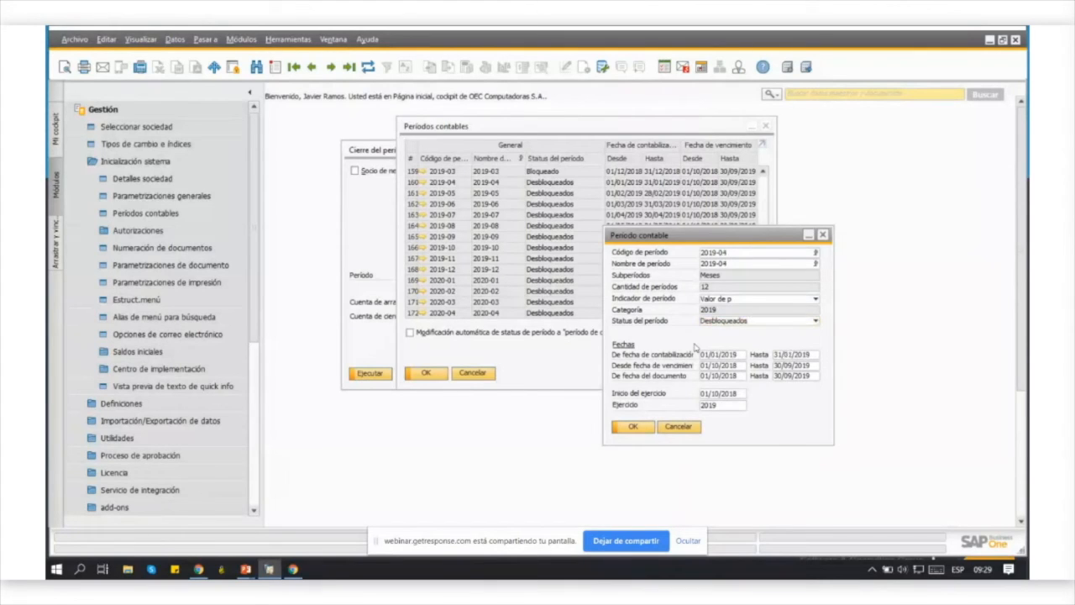
left_click(754, 322)
left_click(726, 364)
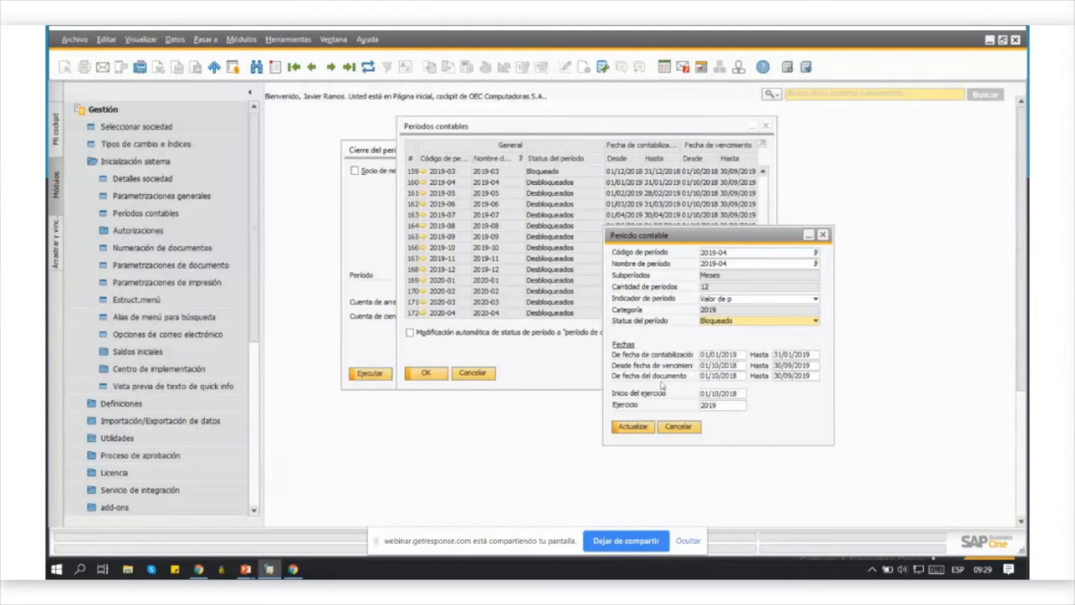
left_click(634, 427)
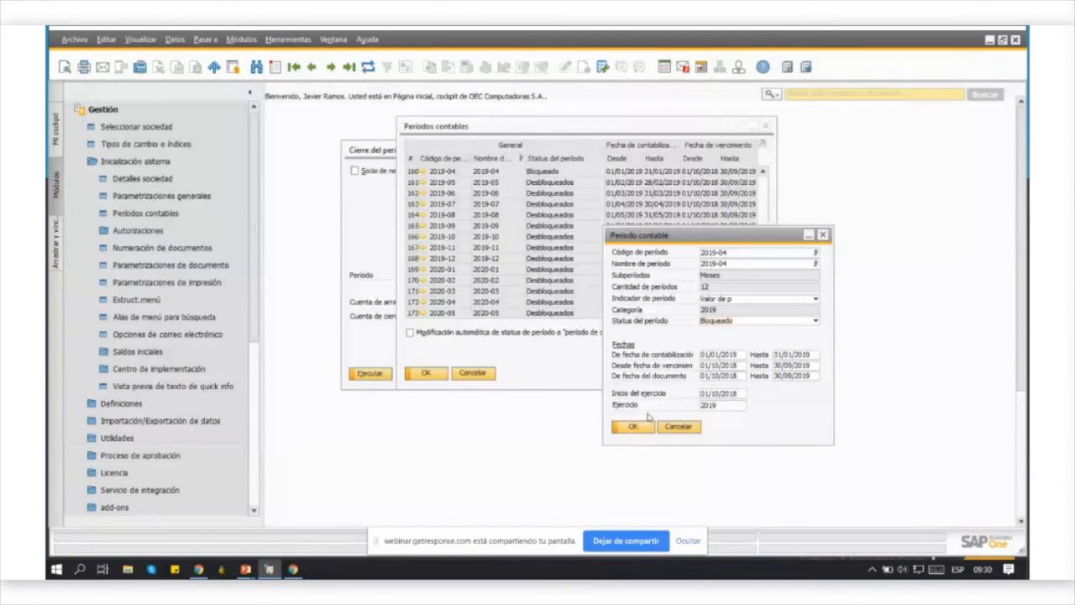
left_click(754, 323)
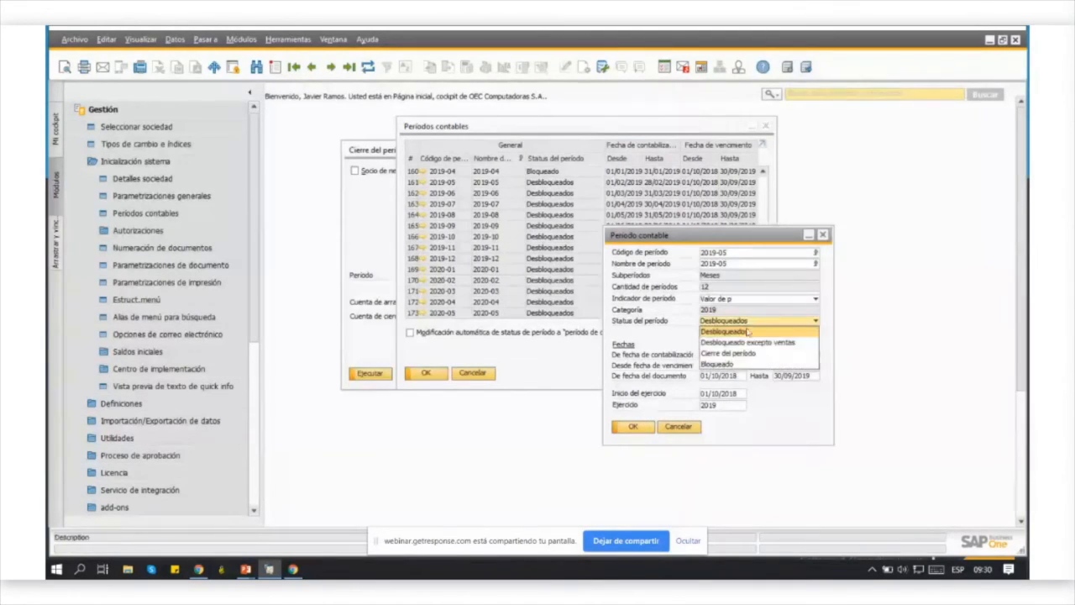
left_click(728, 364)
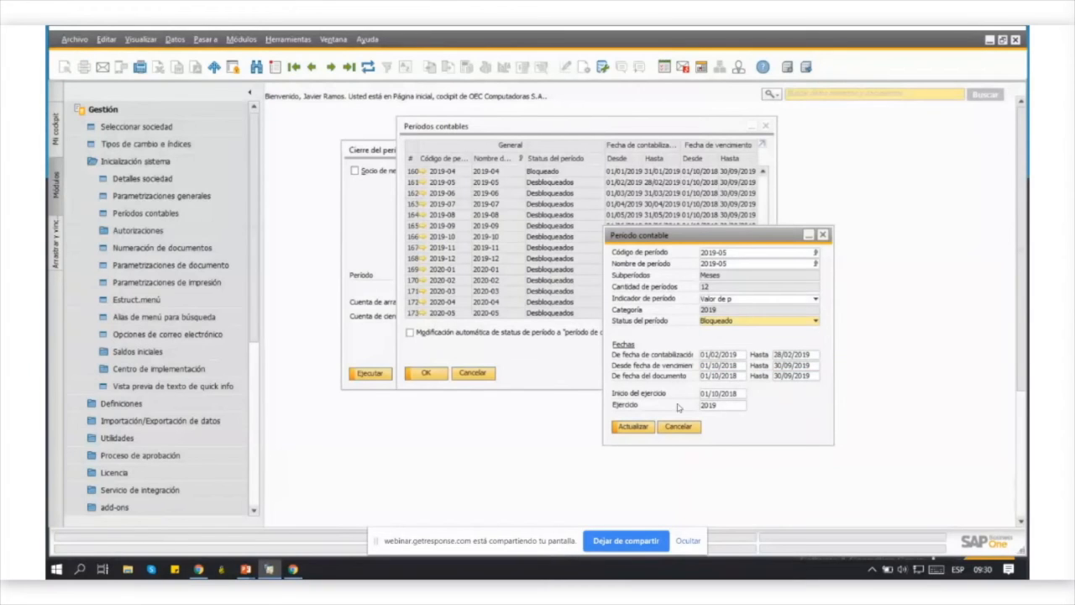
left_click(634, 426)
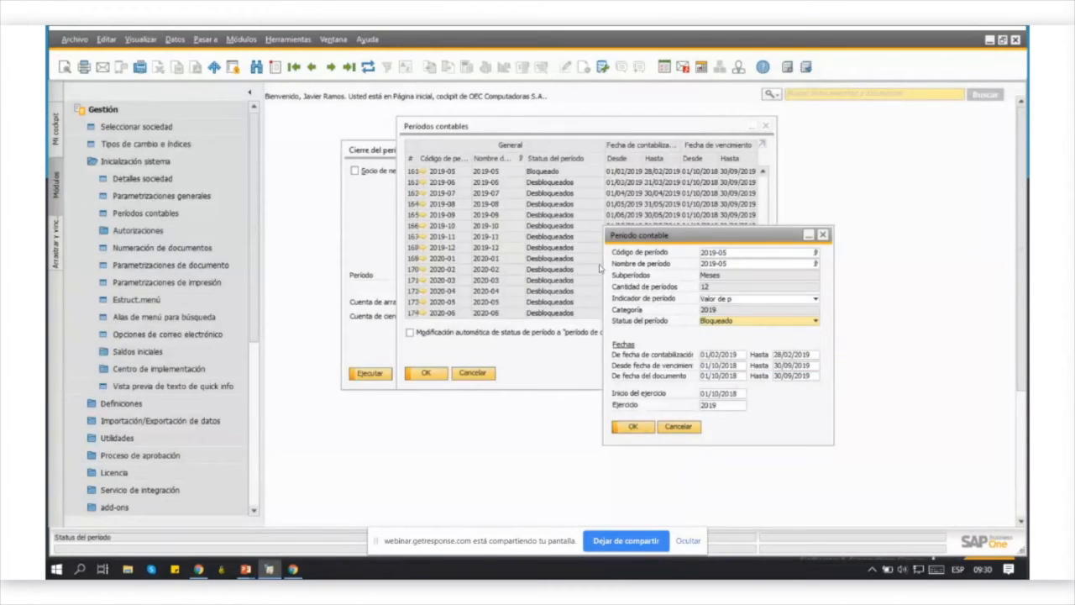
left_click(634, 427)
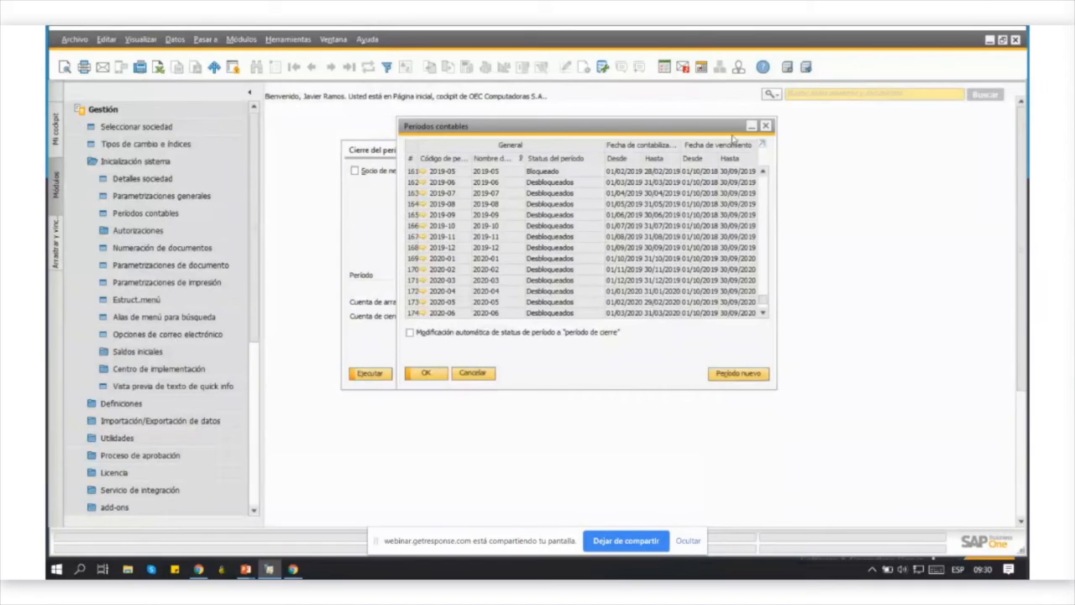
left_click(768, 127)
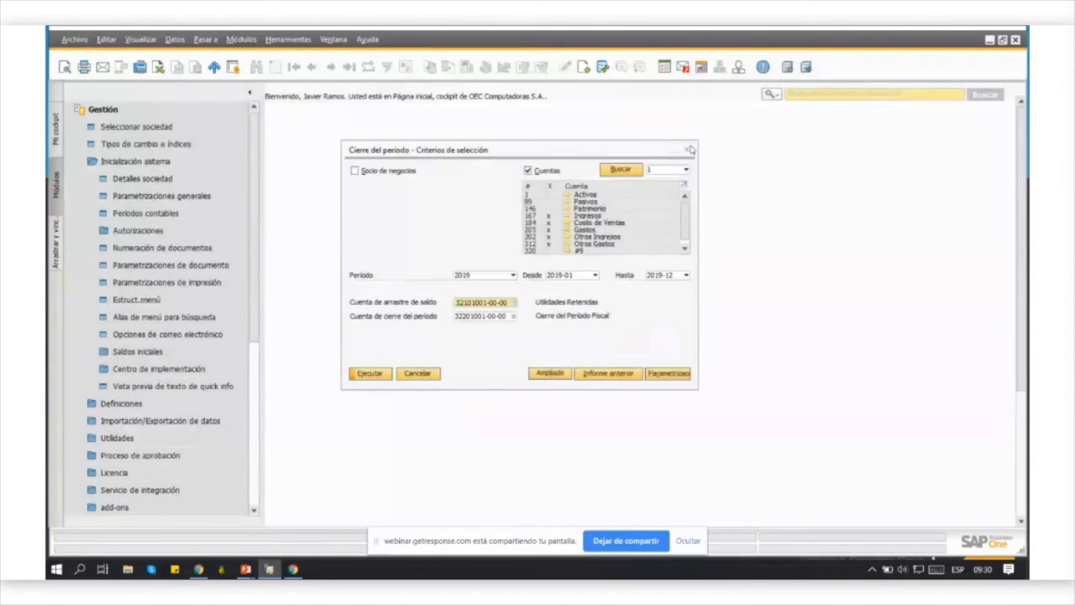
Switch to the running PowerPoint presentation on the period closing and advance past the PROCESO slide
mouse_move(250, 571)
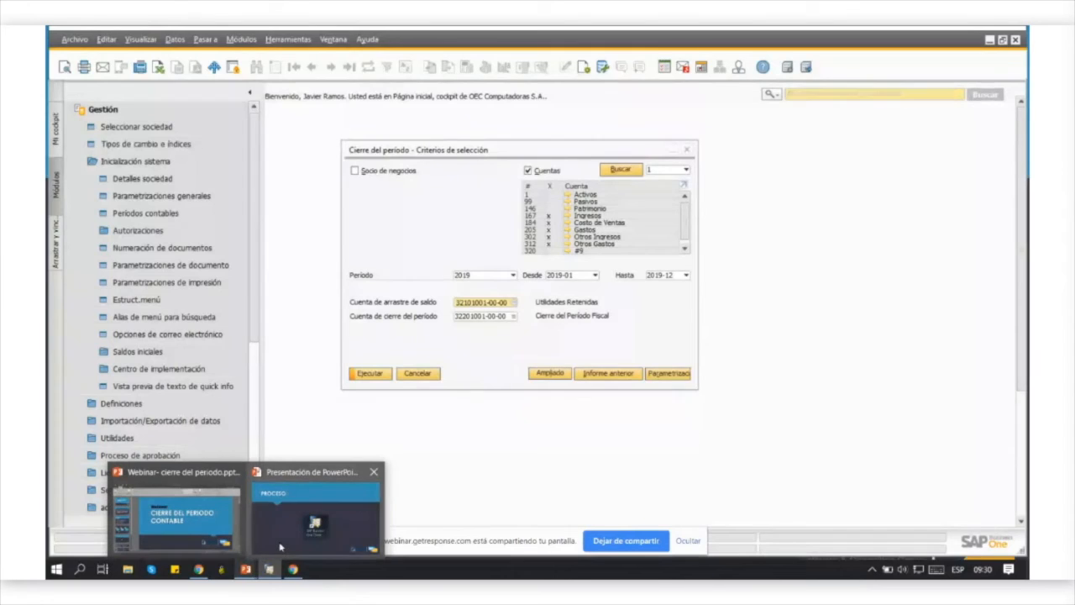
left_click(281, 547)
left_click(356, 452)
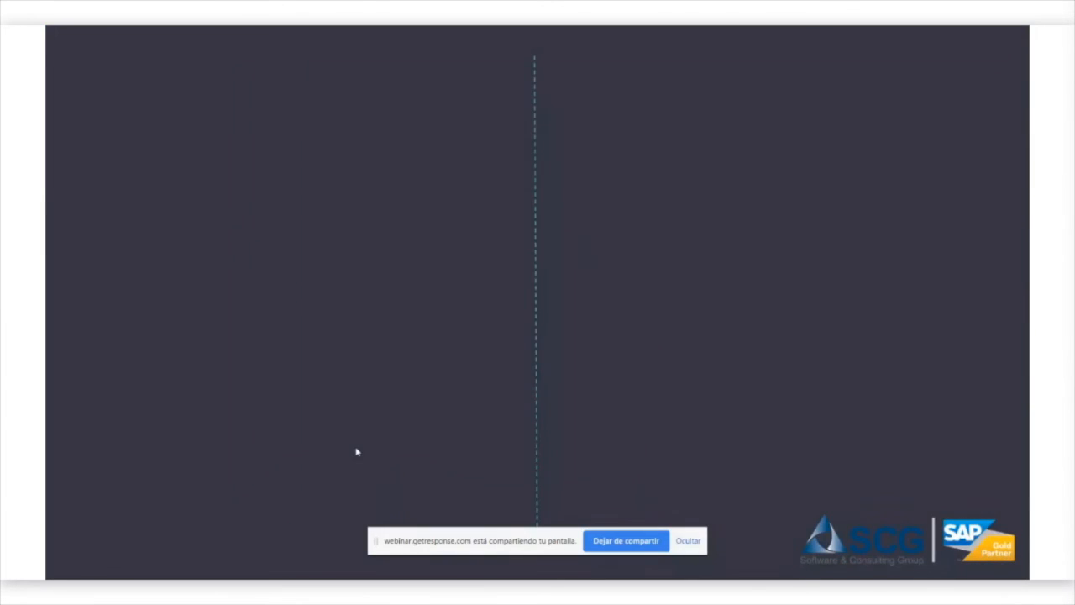